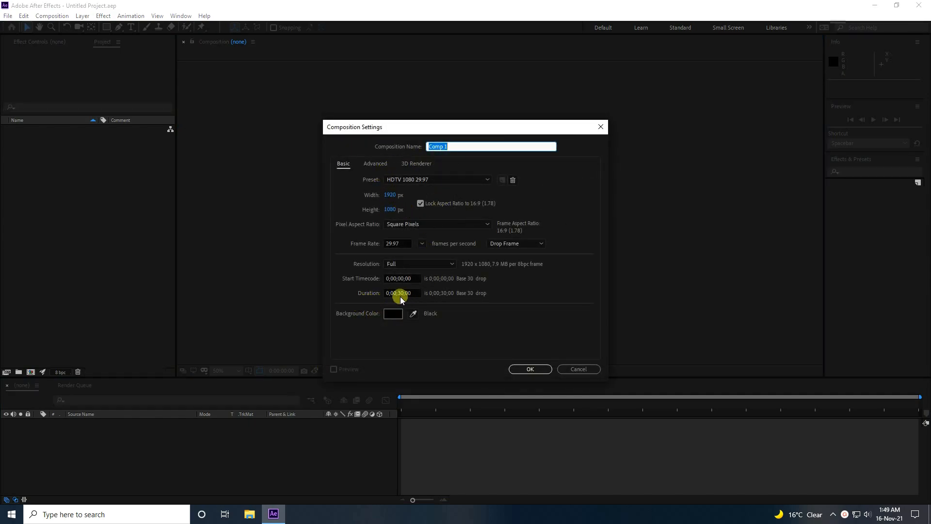
# Step: Create a 30-second HDTV 1080 29.97 composition and add a full-size black solid named Particle 1
pyautogui.click(530, 369)
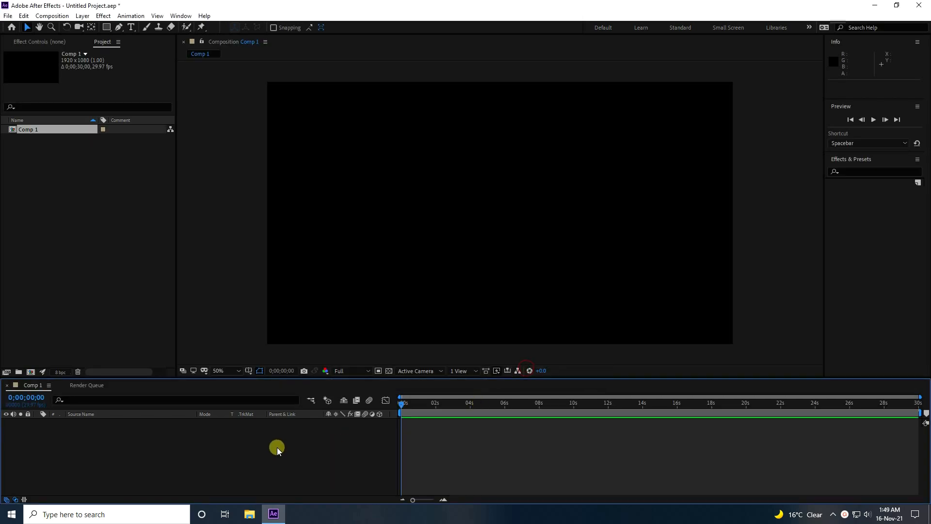
pyautogui.rightClick(207, 451)
pyautogui.click(249, 346)
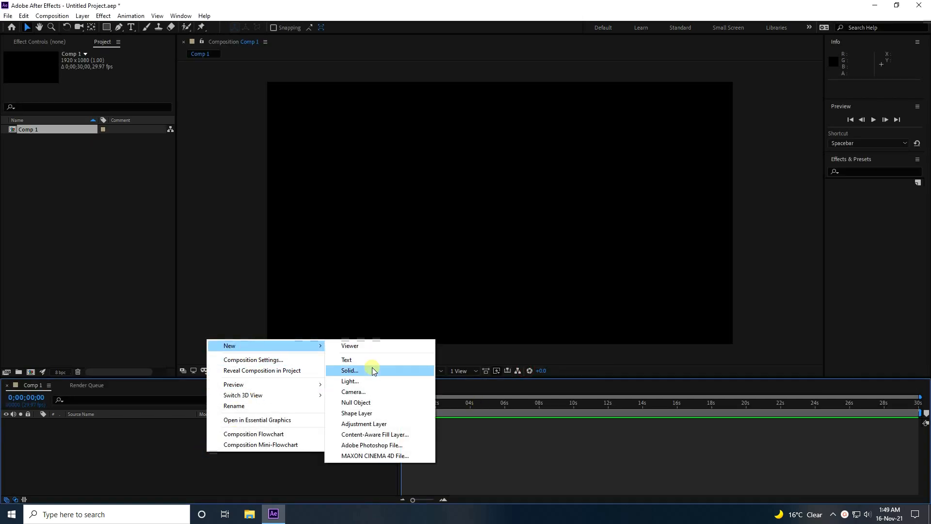
pyautogui.click(372, 370)
pyautogui.press('BackSpace')
pyautogui.write('Particle 1')
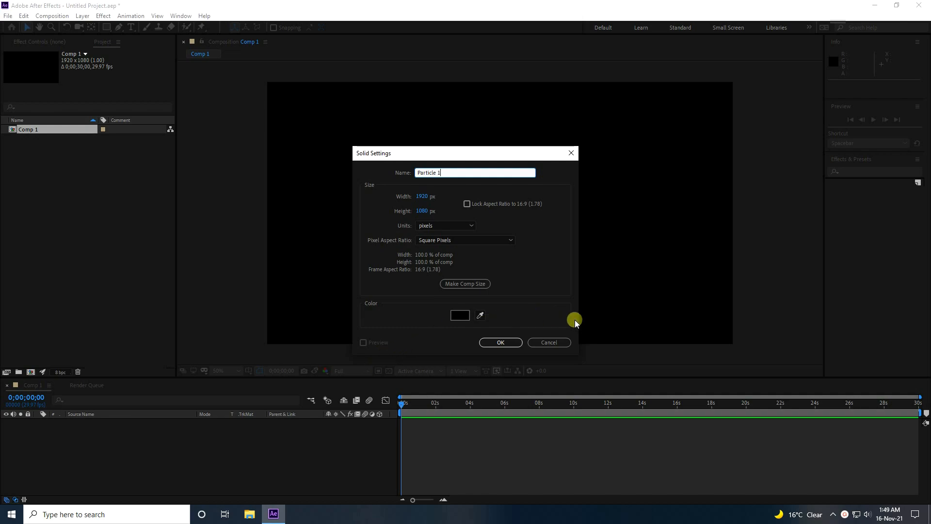
pyautogui.click(509, 343)
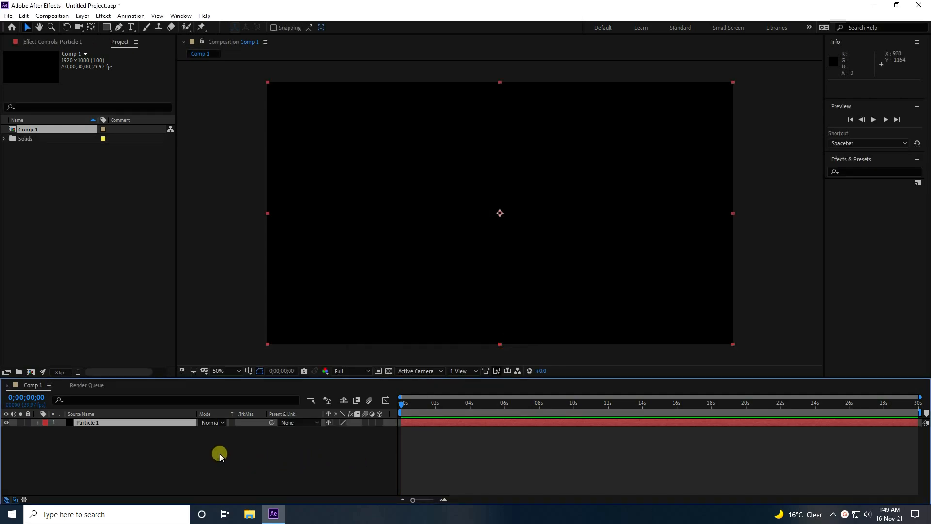
# Step: Apply the RG Trapcode Particular effect to the Particle 1 layer and preview the particles for a few seconds
pyautogui.click(103, 16)
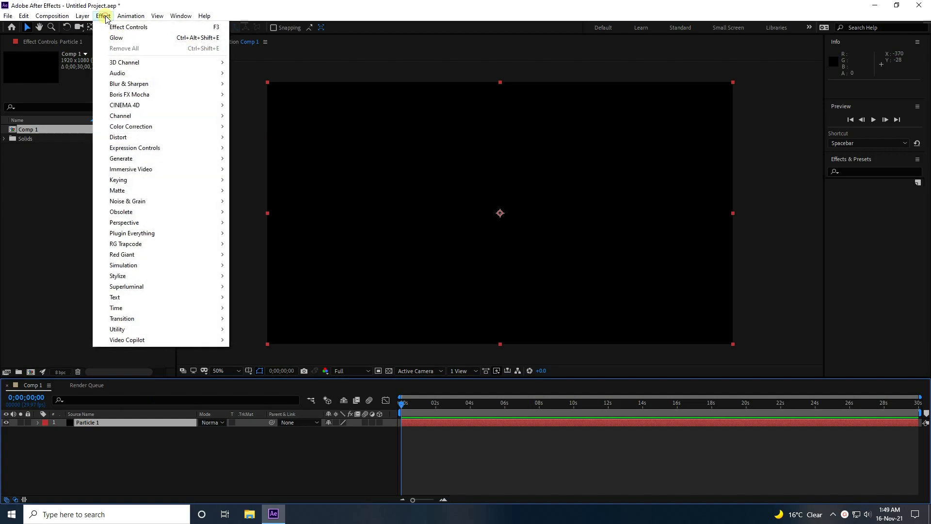
pyautogui.moveTo(127, 243)
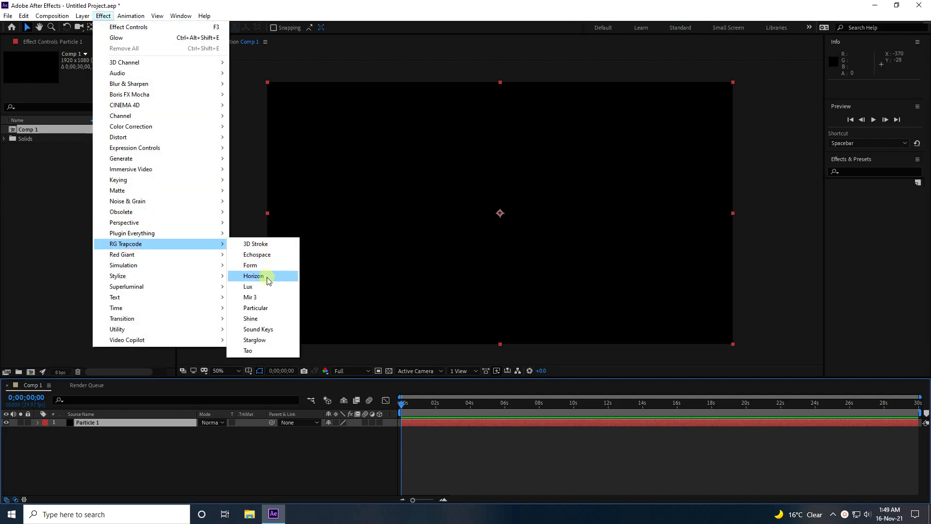
pyautogui.click(270, 306)
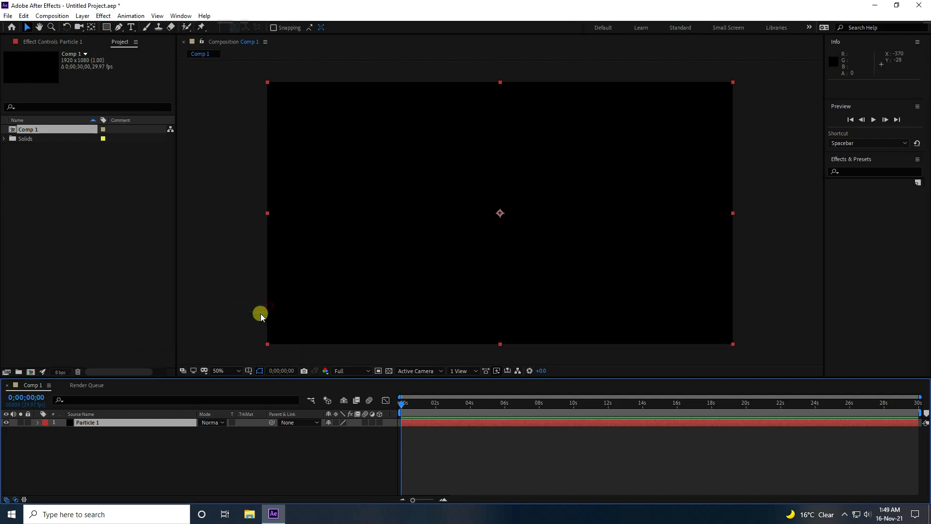
pyautogui.press('space')
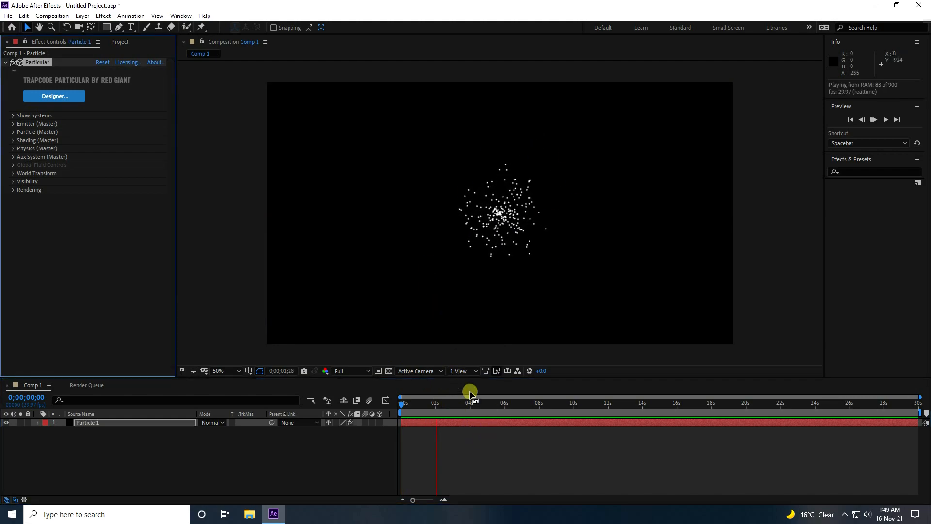
pyautogui.click(463, 406)
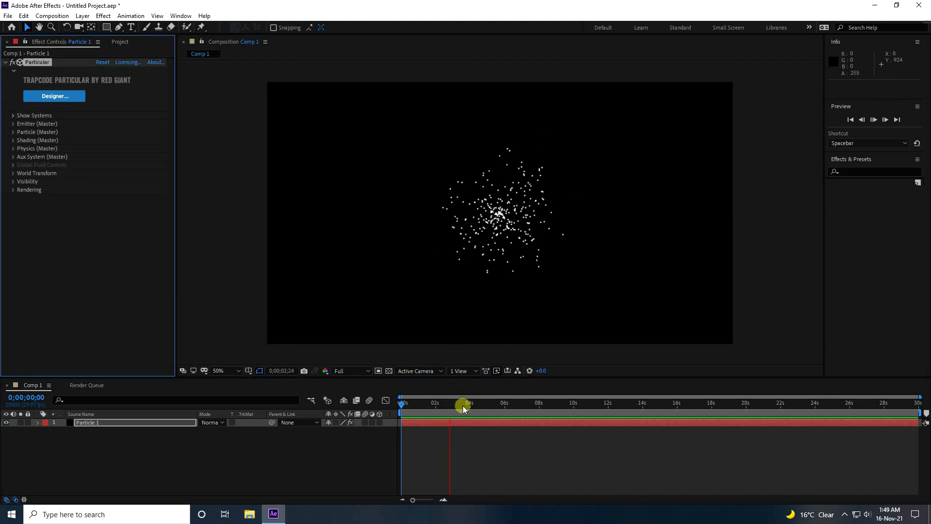
# Step: Set Particles/sec to 500 in Particular's master emitter settings
pyautogui.click(13, 124)
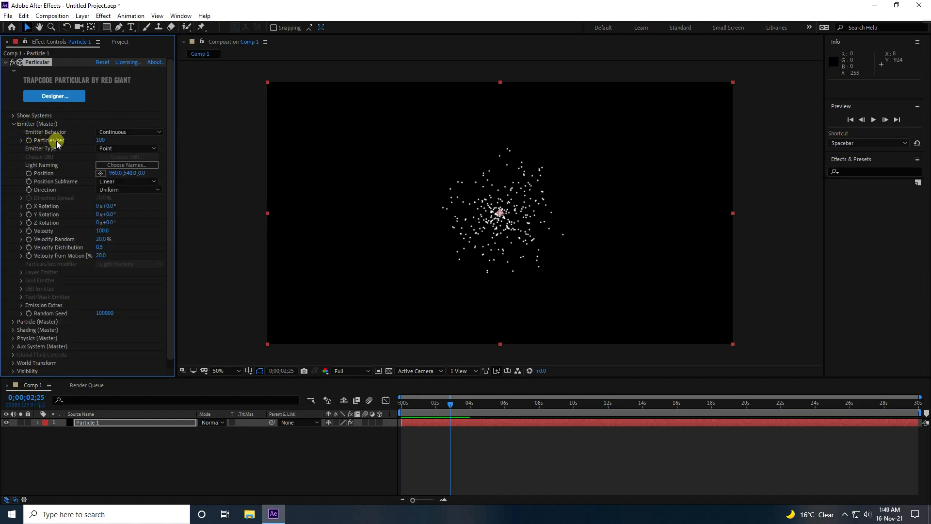
pyautogui.click(100, 142)
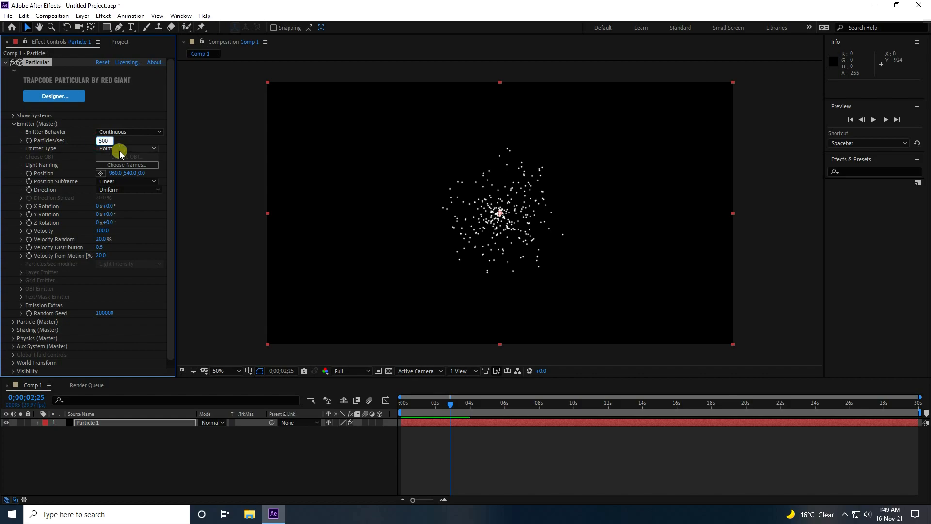
pyautogui.press('Return')
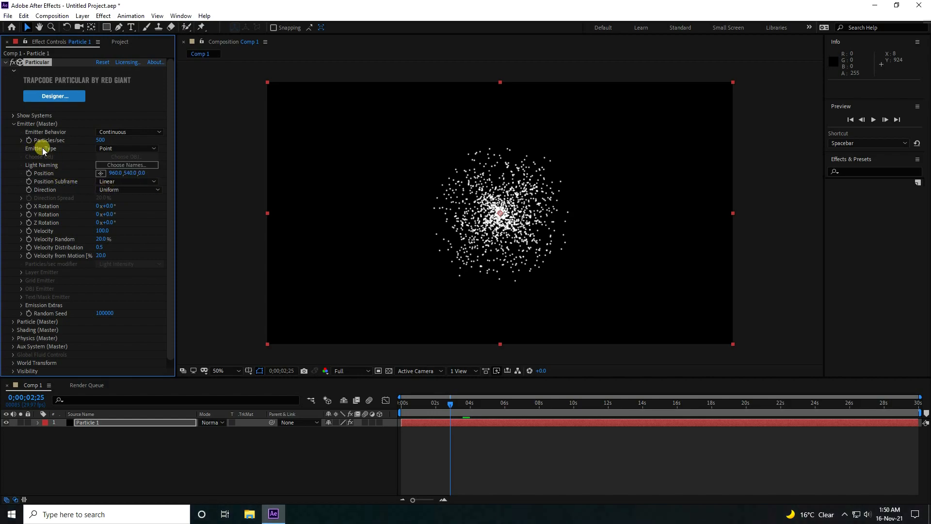
# Step: Change the master Emitter Type to Box and preview the particles from the start of the composition
pyautogui.click(97, 148)
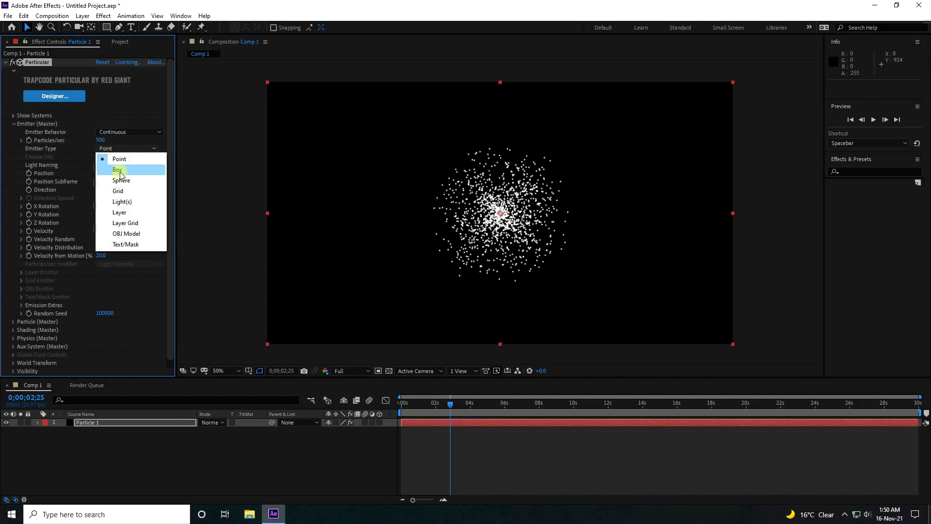
pyautogui.click(118, 170)
pyautogui.click(384, 413)
pyautogui.moveTo(449, 403); pyautogui.dragTo(388, 406)
pyautogui.press('space')
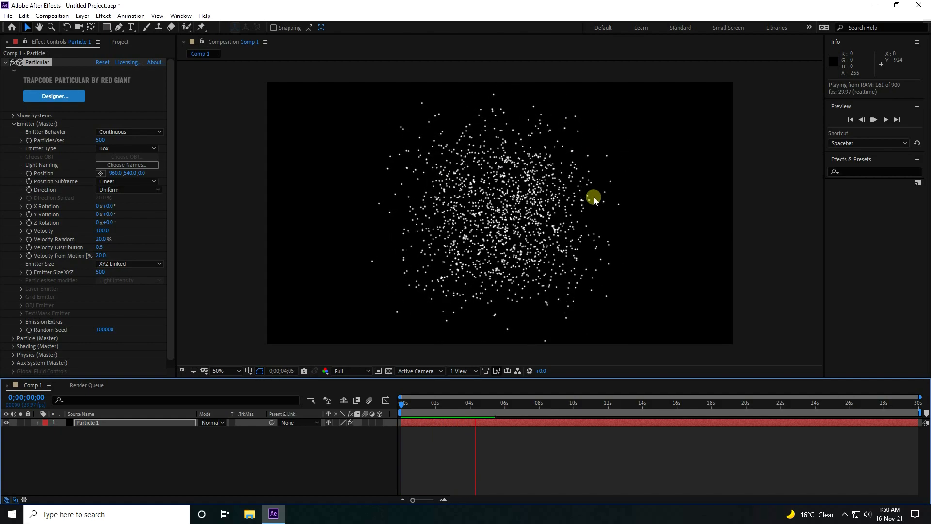
pyautogui.press('space')
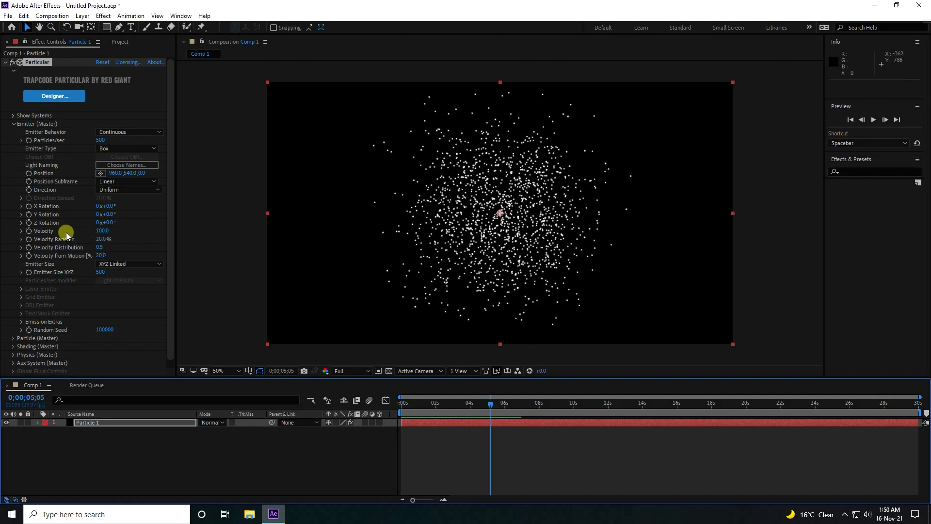
# Step: Set the emitter's Velocity to 0 and Emitter Size XYZ to 1500, previewing the animation from the start
pyautogui.click(100, 231)
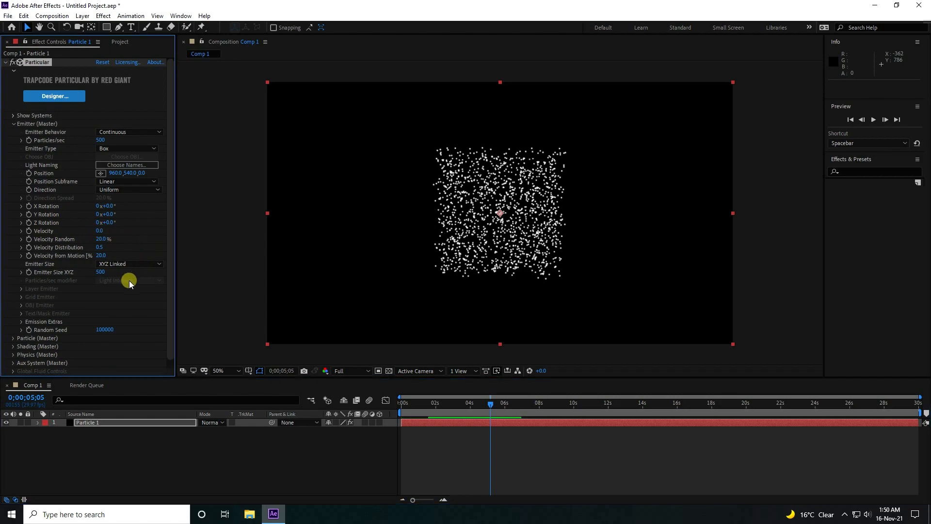
pyautogui.click(108, 273)
pyautogui.write('1500')
pyautogui.press('Return')
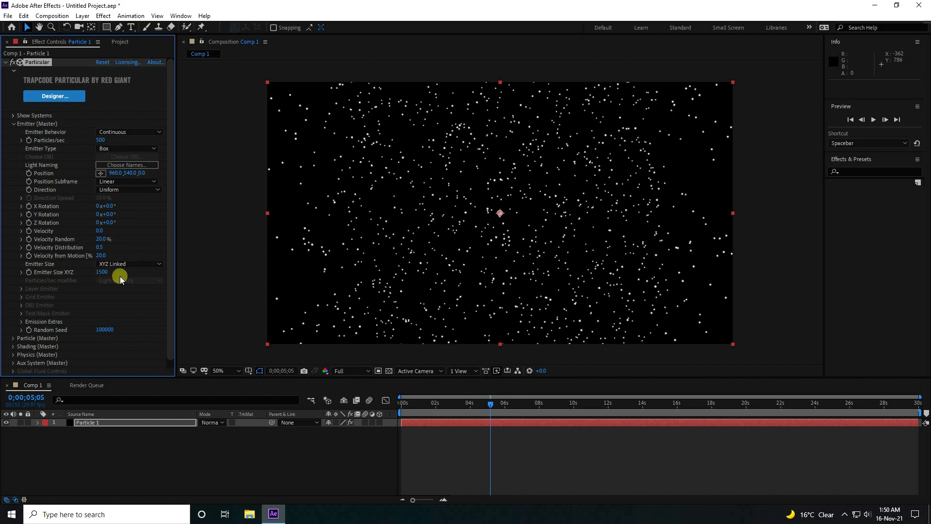
pyautogui.click(391, 417)
pyautogui.press('space')
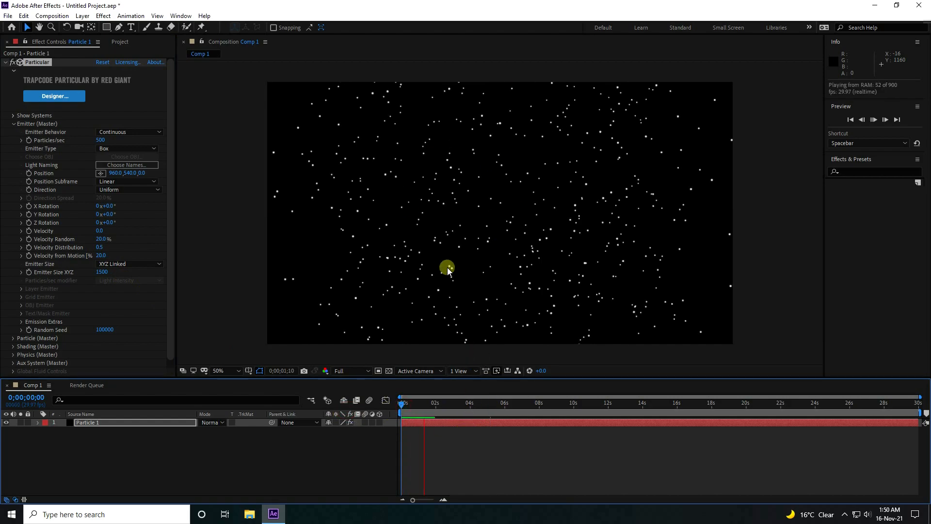
pyautogui.press('space')
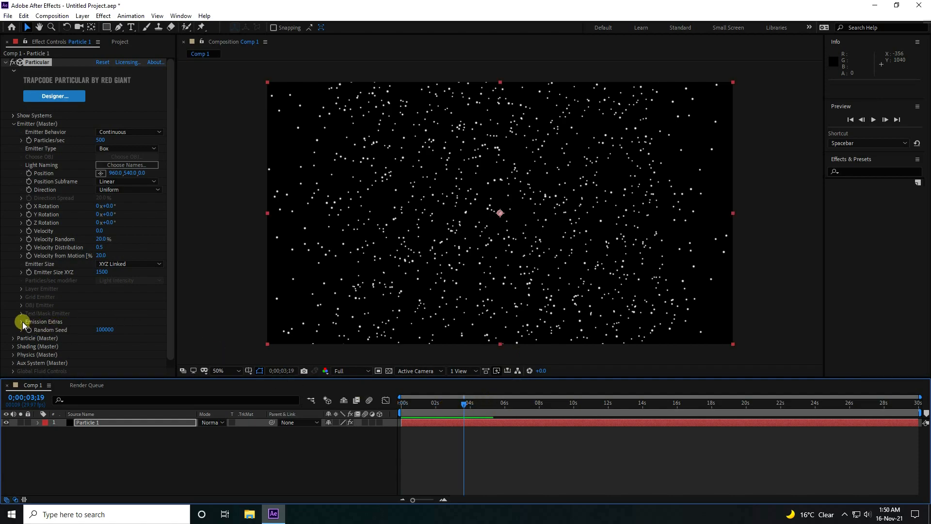
# Step: Set Pre Run to 50% in the emitter's Emission Extras and preview the animation from the first frame
pyautogui.click(21, 322)
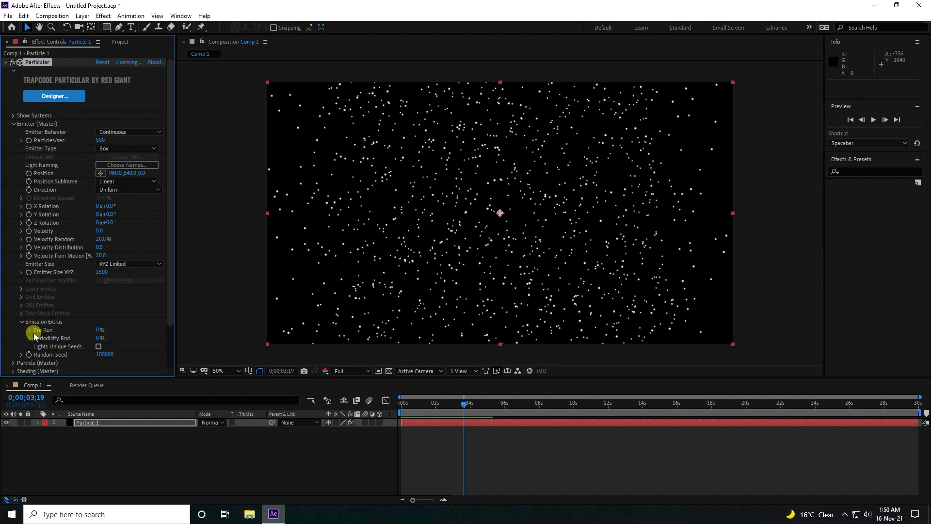
pyautogui.click(97, 330)
pyautogui.press('Return')
pyautogui.click(402, 400)
pyautogui.press('space')
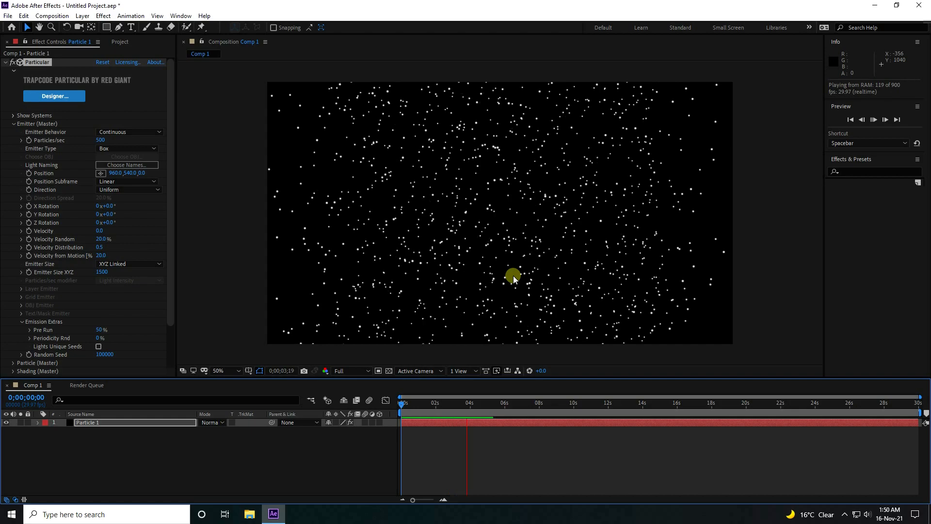
pyautogui.click(513, 276)
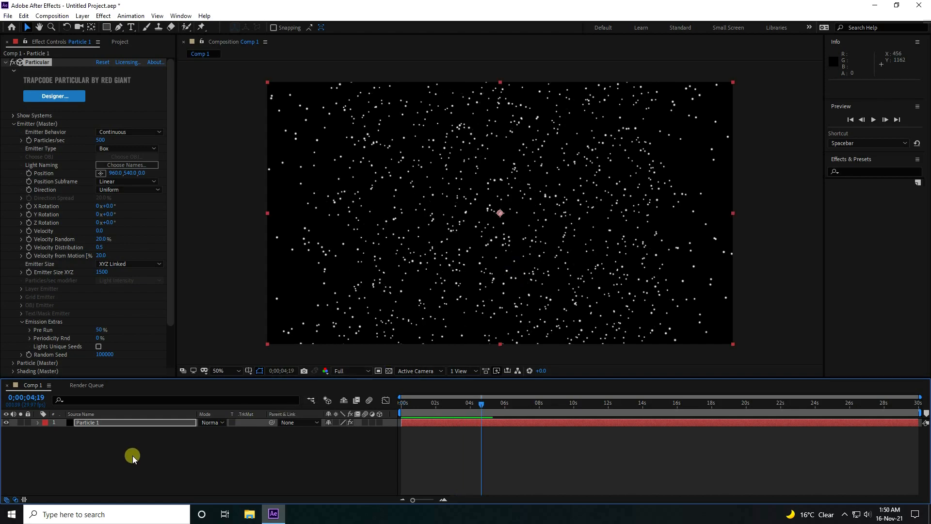
# Step: Set Wind Z to -500 in the master Air physics settings and preview the particle motion from the start
pyautogui.click(14, 126)
pyautogui.click(13, 124)
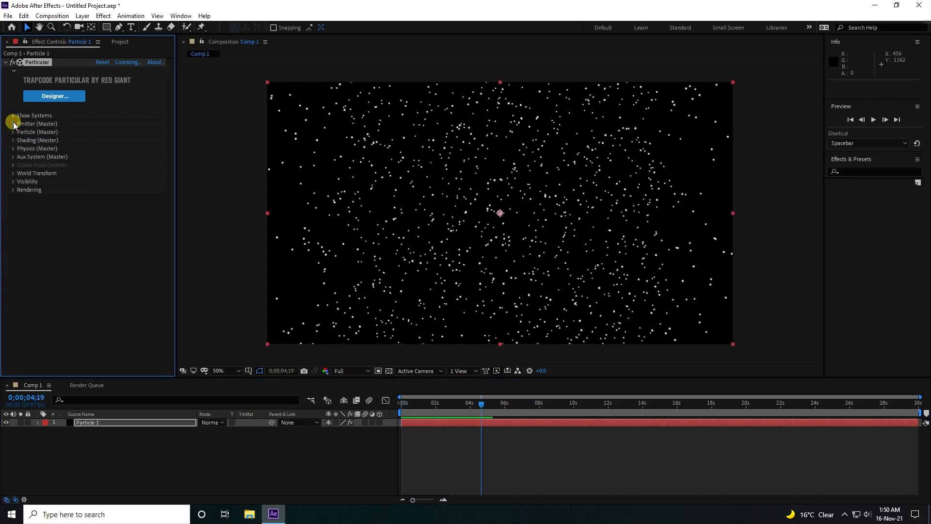
pyautogui.click(13, 150)
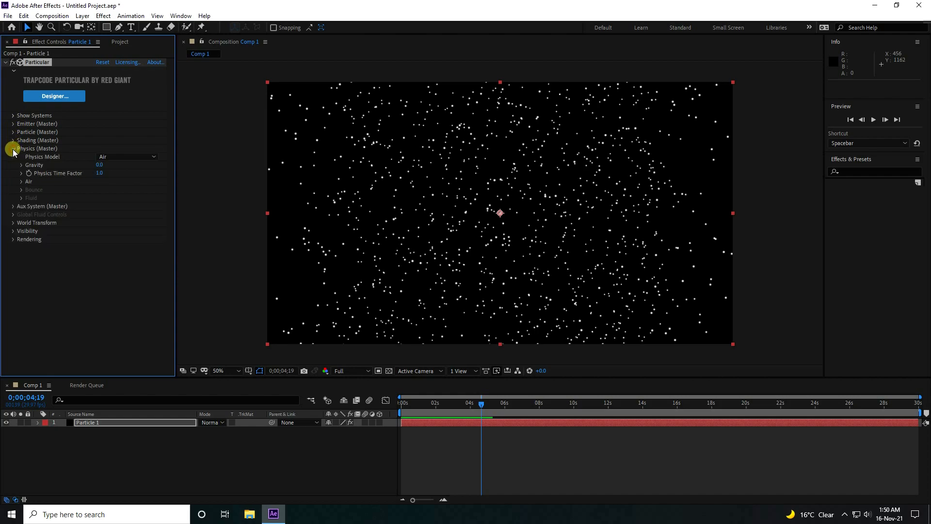
pyautogui.click(21, 184)
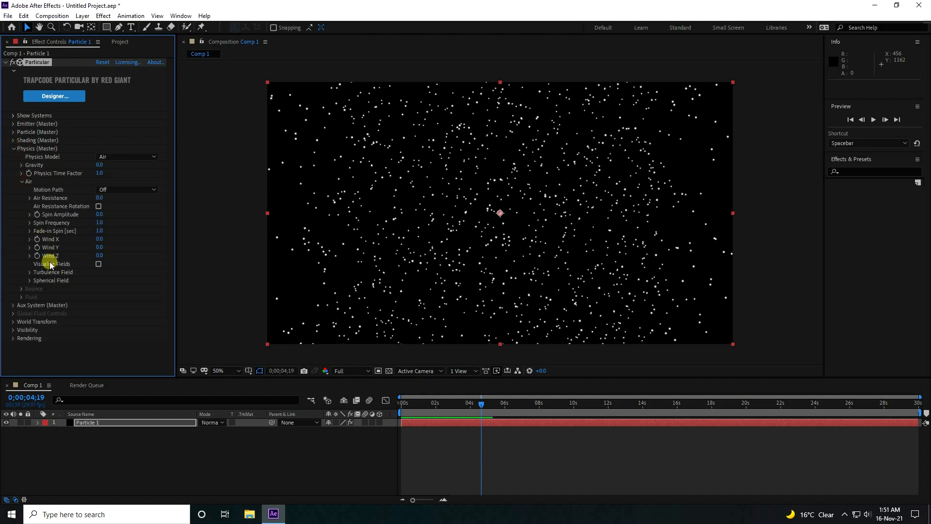
pyautogui.click(99, 256)
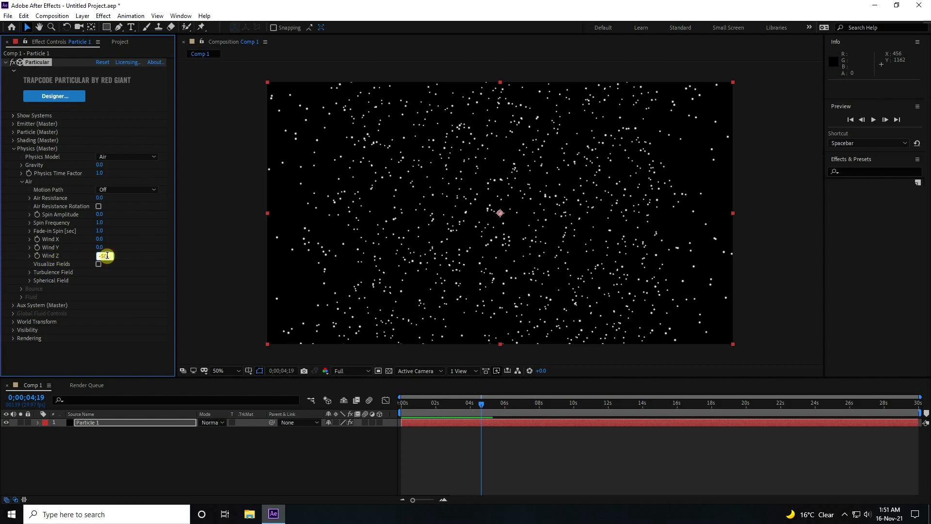
pyautogui.write('-500')
pyautogui.press('Return')
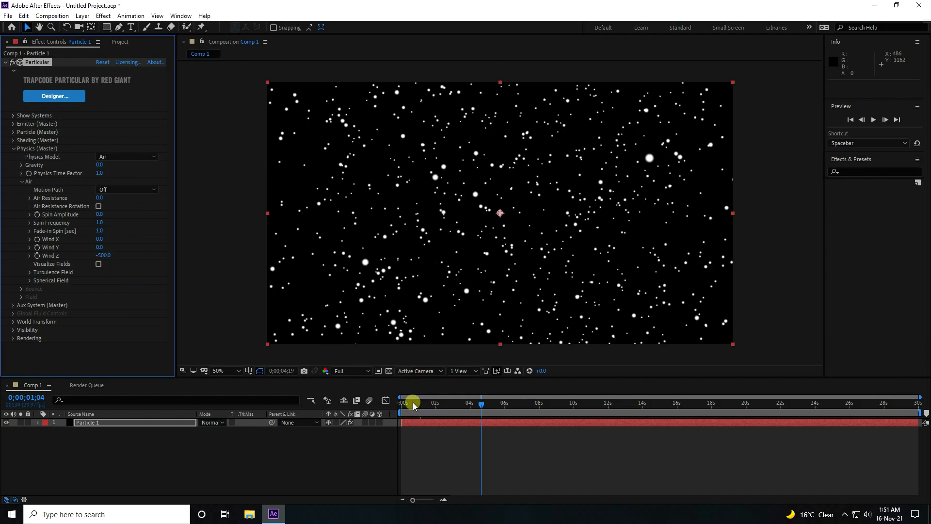
pyautogui.moveTo(423, 401); pyautogui.dragTo(377, 407)
pyautogui.press('space')
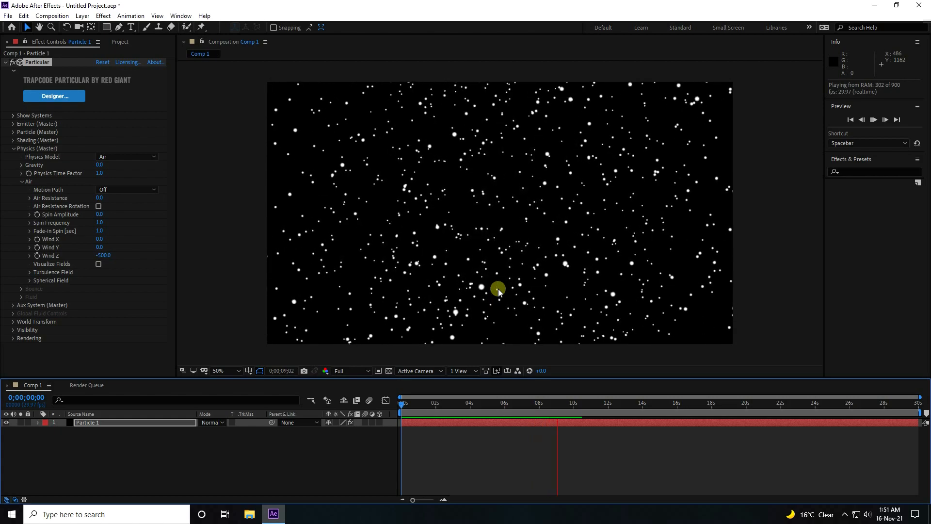
pyautogui.moveTo(577, 406); pyautogui.dragTo(415, 407)
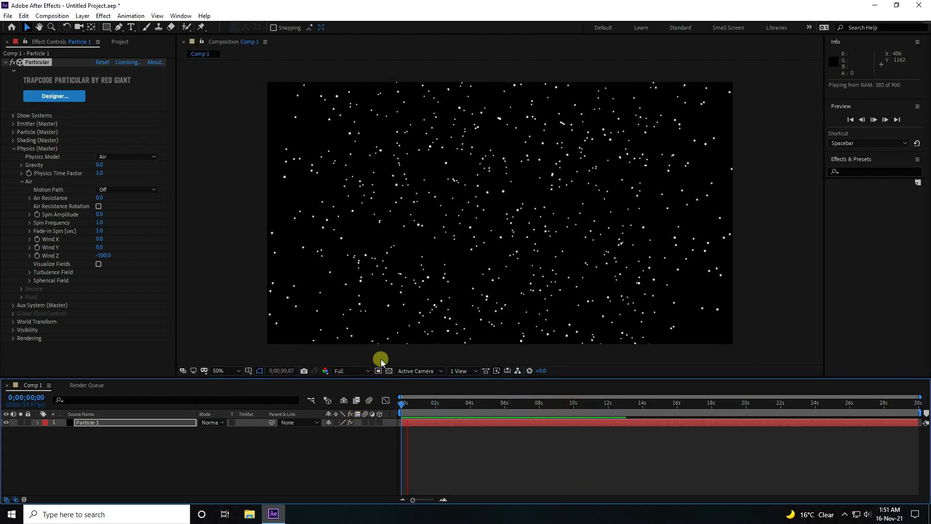
# Step: Set the master Aux System to emit Continuously and preview the particle trails
pyautogui.click(13, 148)
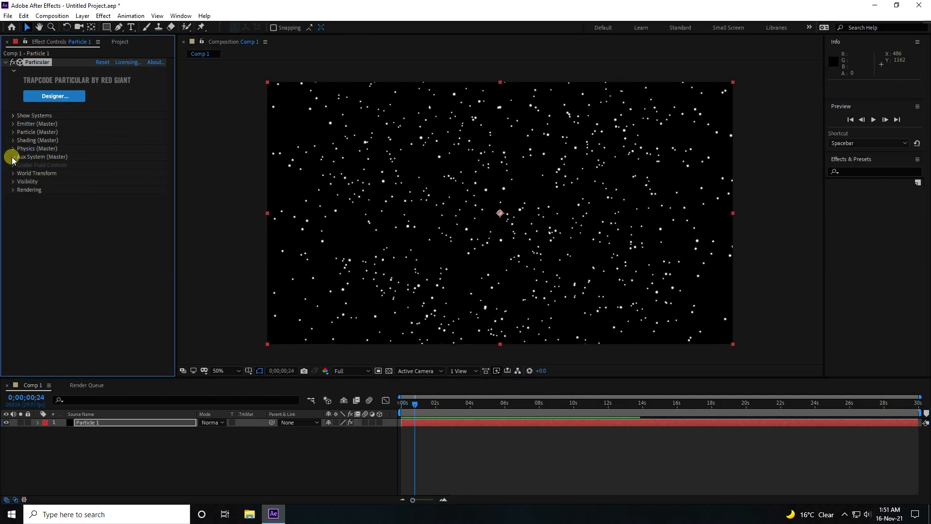
pyautogui.click(12, 156)
pyautogui.click(104, 149)
pyautogui.click(127, 181)
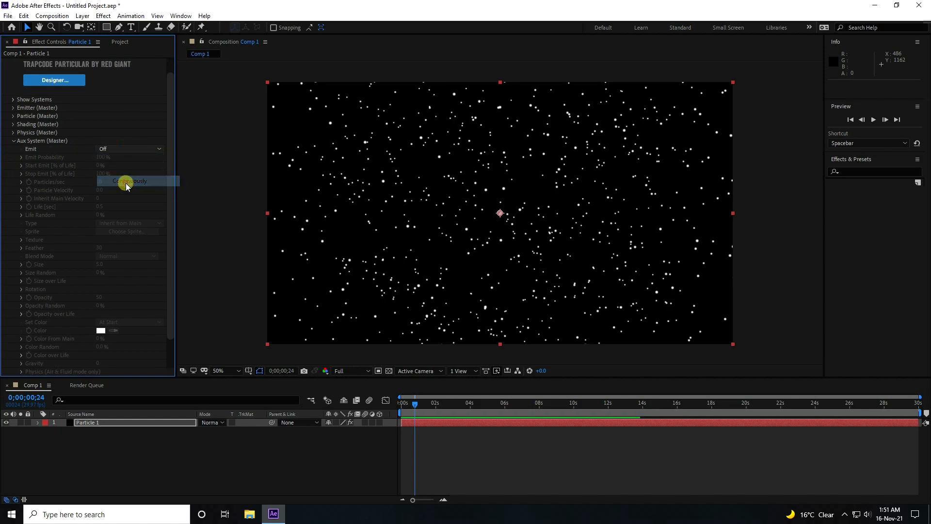
pyautogui.press('space')
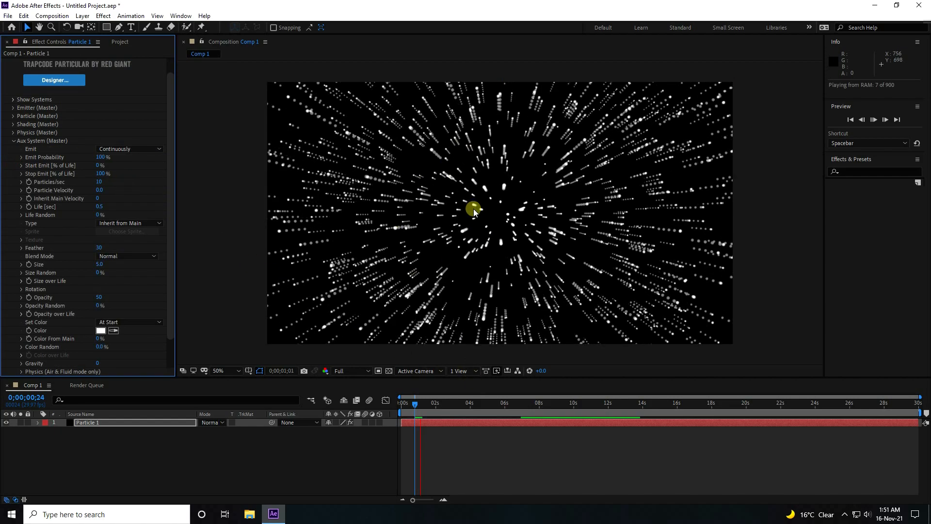
pyautogui.press('space')
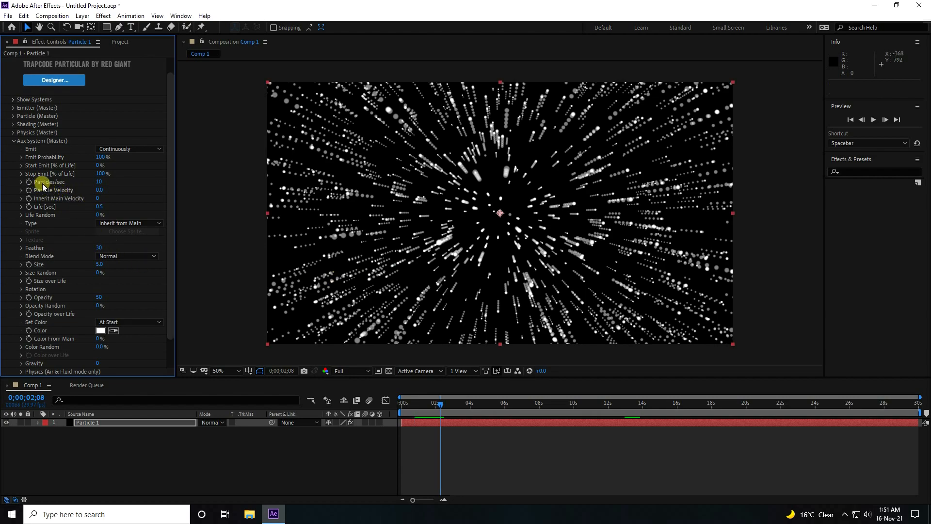
# Step: Set the Aux System's Particles/sec to 500 and Life to 4 seconds, checking the streaks at about 0;00;09;18
pyautogui.click(99, 182)
pyautogui.press('Return')
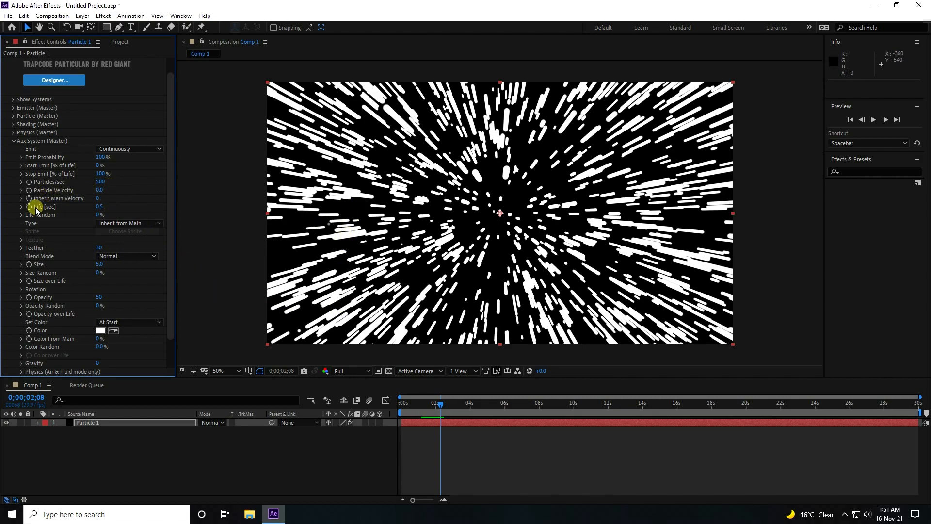
pyautogui.click(100, 207)
pyautogui.press('Return')
pyautogui.moveTo(444, 403); pyautogui.dragTo(566, 404)
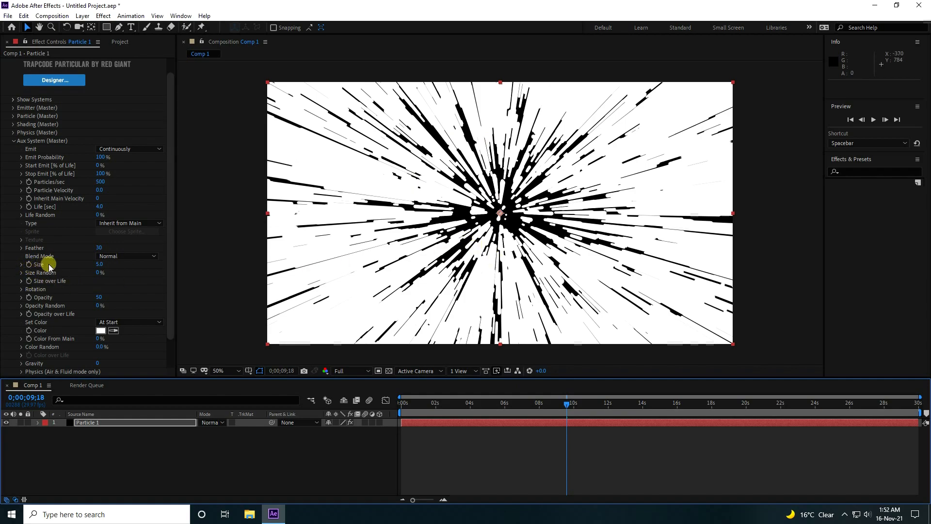
# Step: Set the Aux System's Size to 1 and apply the linear descending preset to its Opacity over Life curve
pyautogui.click(99, 264)
pyautogui.doubleClick(109, 264)
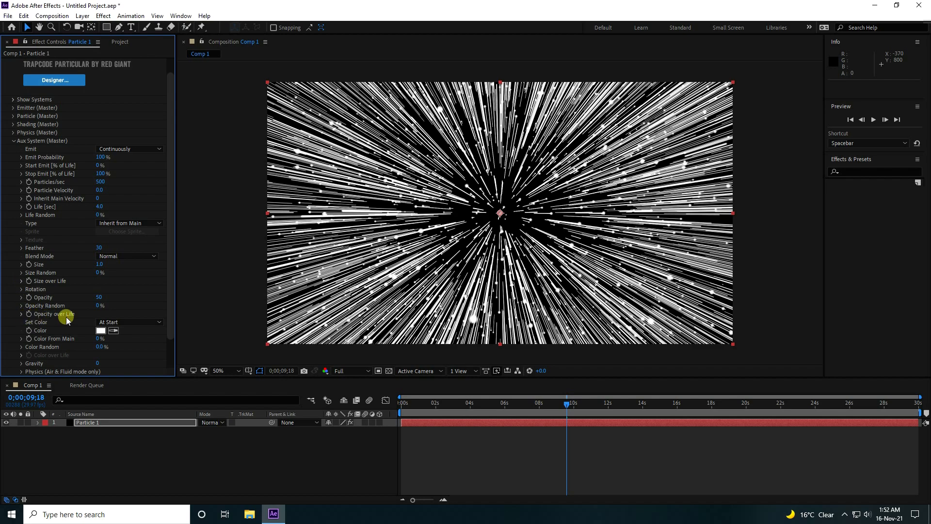
pyautogui.click(21, 314)
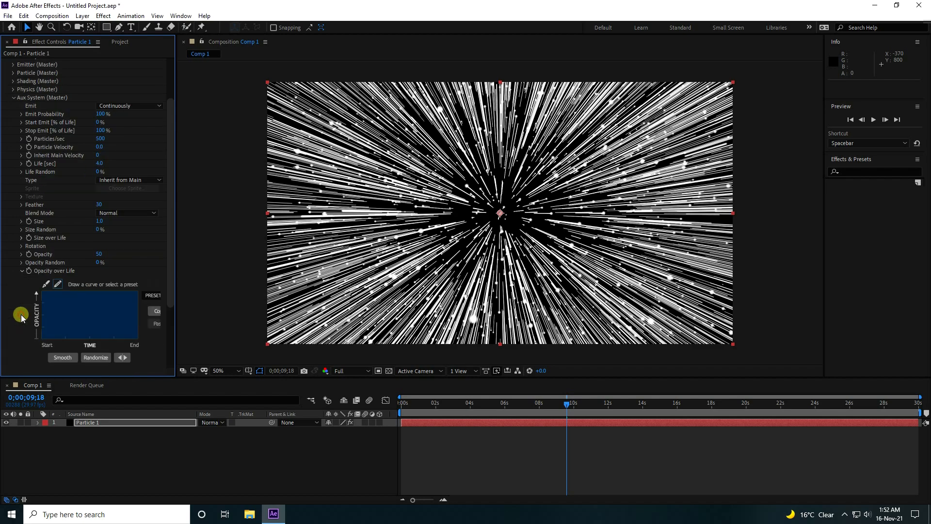
pyautogui.moveTo(176, 302); pyautogui.dragTo(232, 301)
pyautogui.click(169, 296)
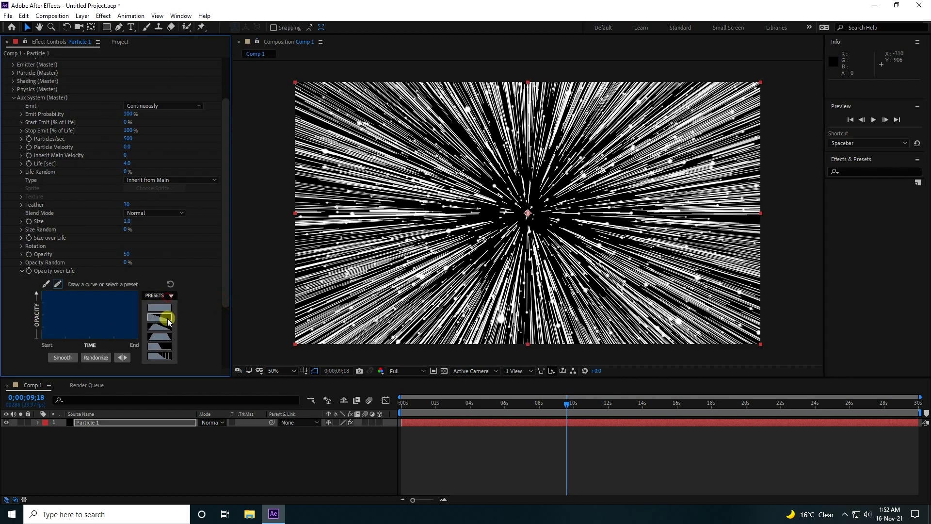
pyautogui.click(164, 314)
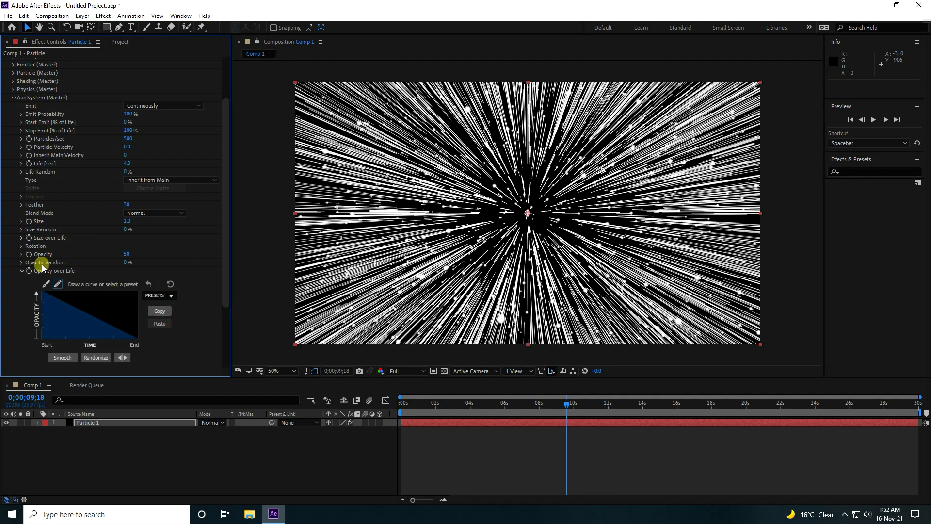
# Step: Apply the linear descending preset to the Aux System's Size over Life curve
pyautogui.scroll(-3, 24, 266)
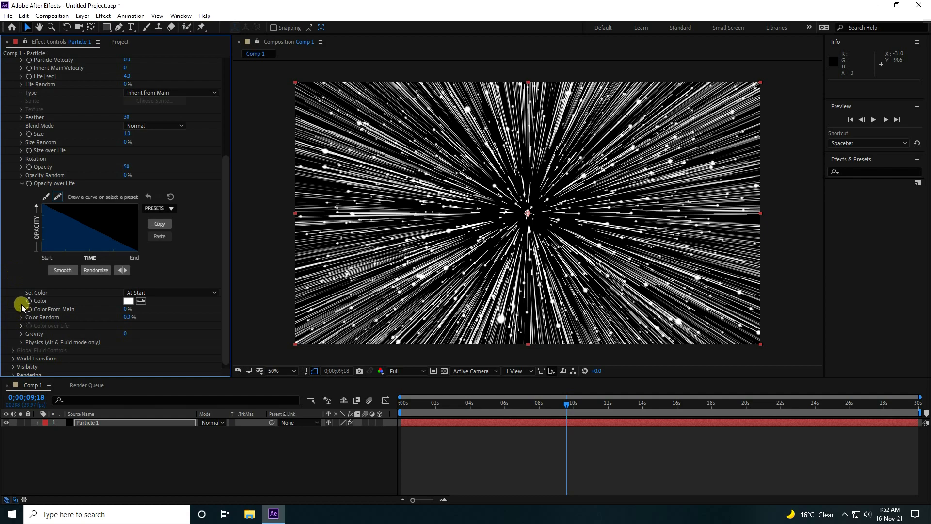
pyautogui.scroll(2, 19, 272)
pyautogui.click(21, 216)
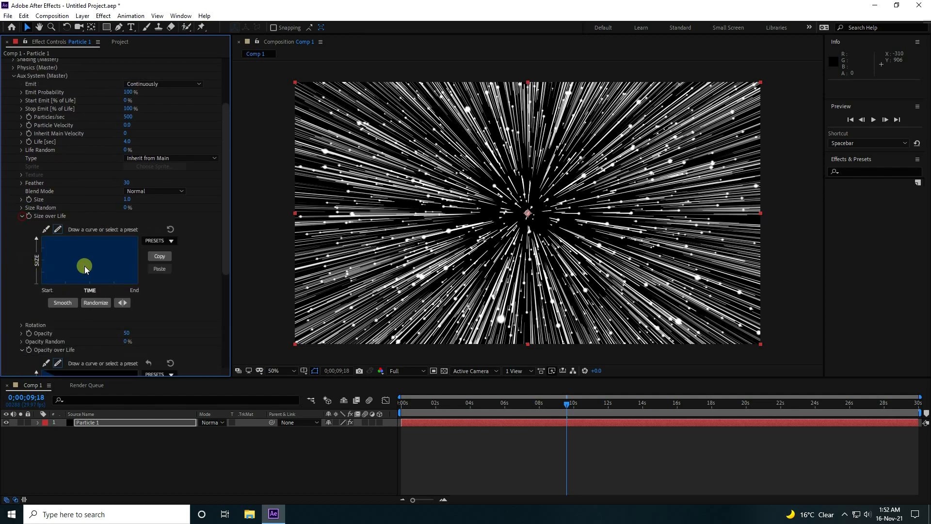
pyautogui.click(163, 239)
pyautogui.click(166, 271)
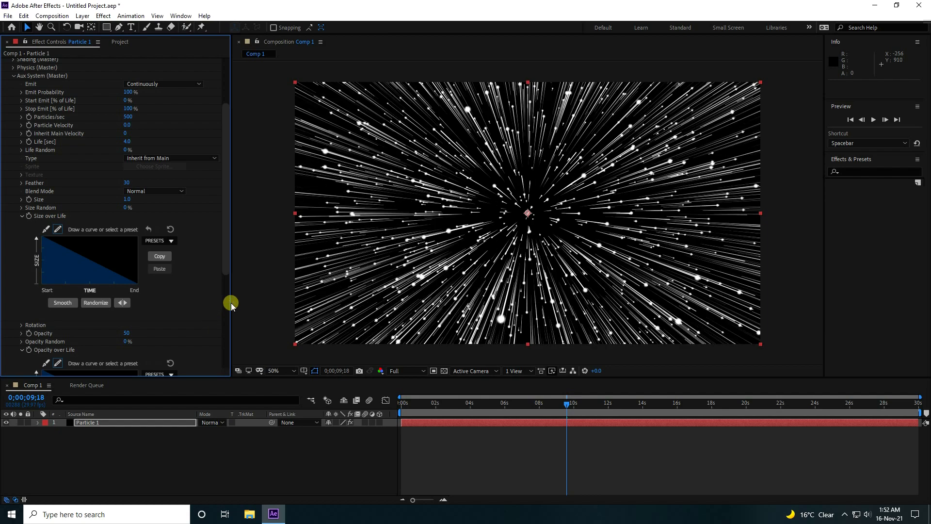
# Step: Set the Aux System's Color From Main to 100% and check the streaks at 0;00;11;27
pyautogui.scroll(-5, 183, 296)
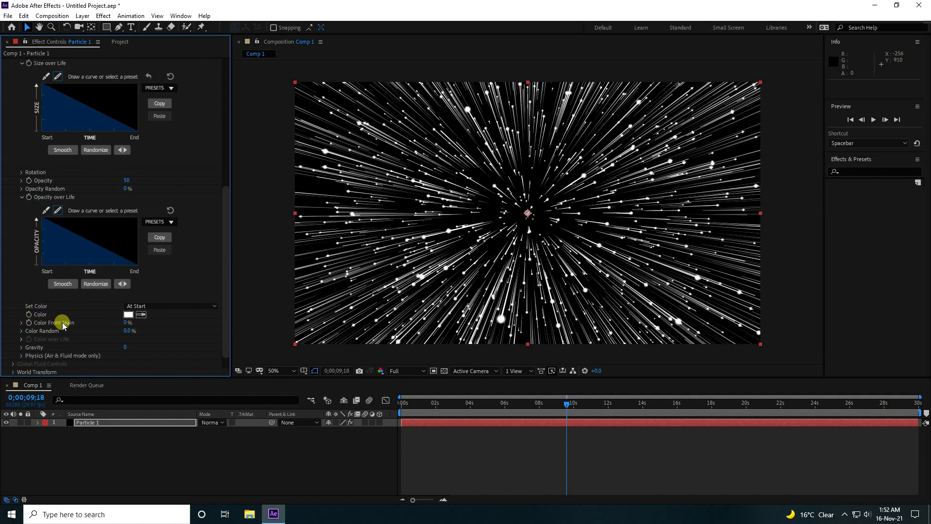
pyautogui.click(125, 324)
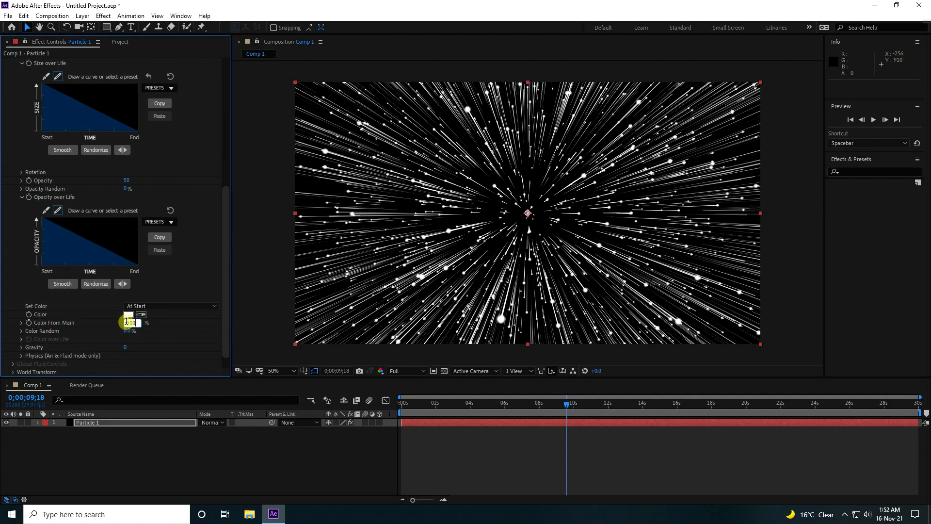
pyautogui.press('Return')
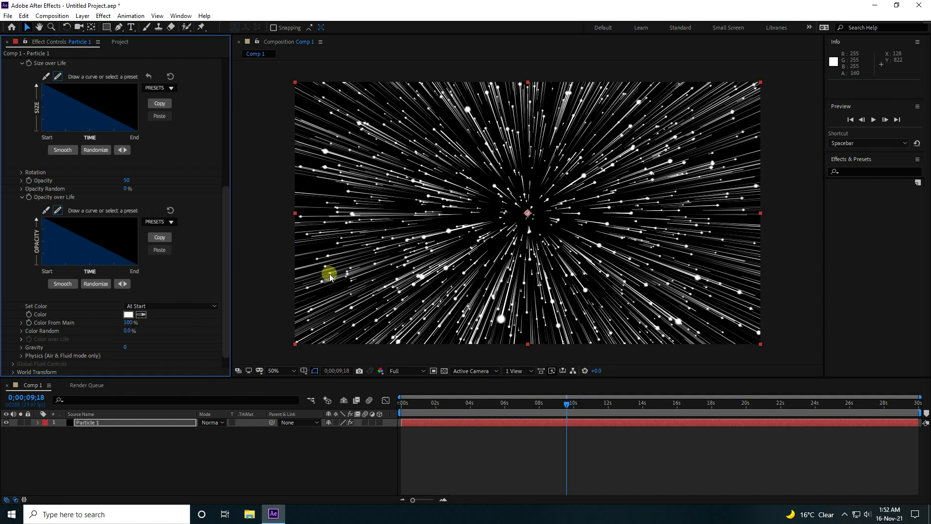
pyautogui.moveTo(230, 290); pyautogui.dragTo(203, 290)
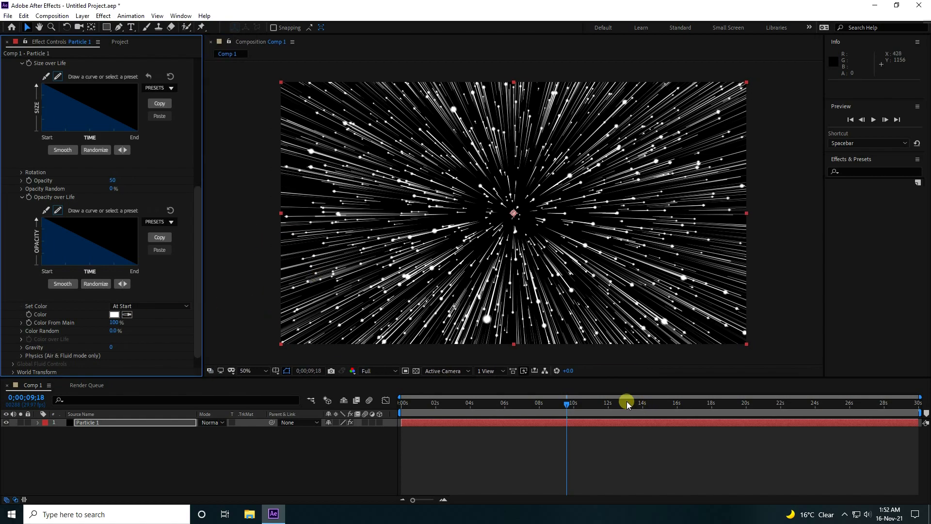
pyautogui.click(607, 403)
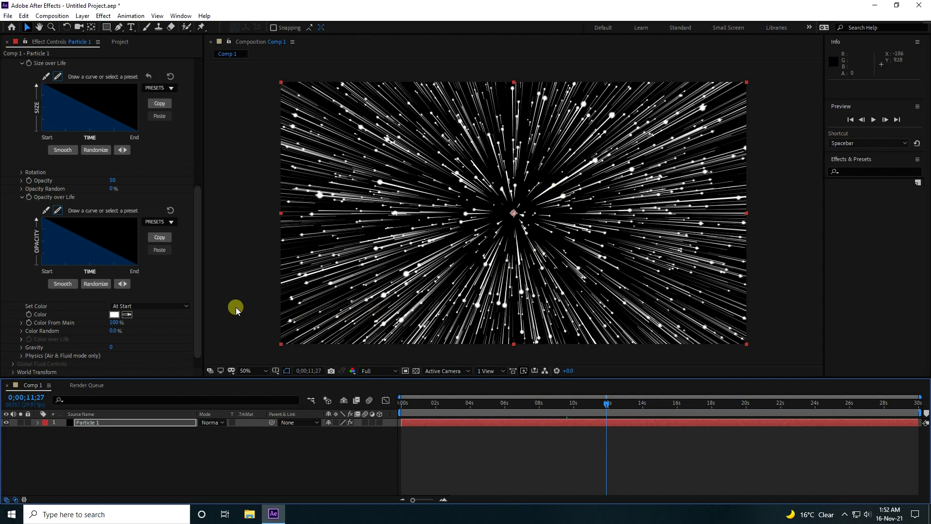
# Step: Set the master Particle Life to 5 seconds
pyautogui.scroll(10, 201, 304)
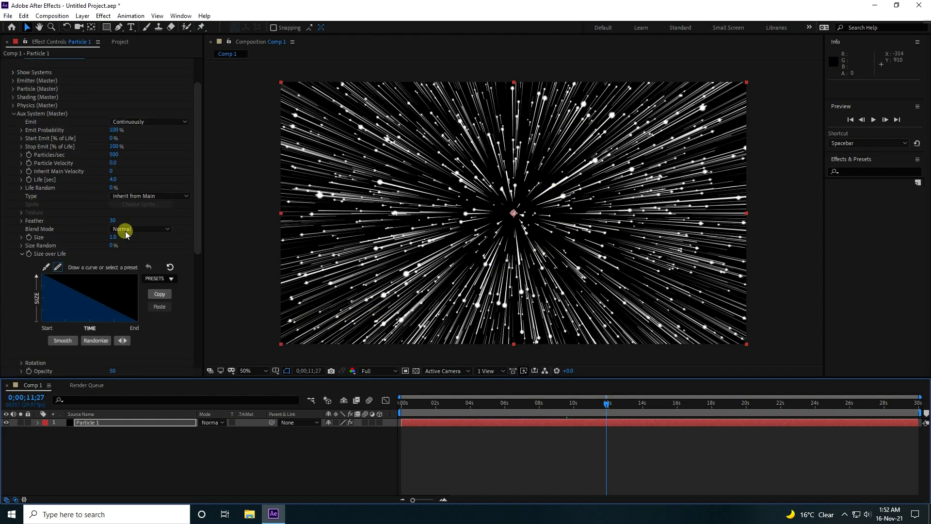
pyautogui.click(13, 117)
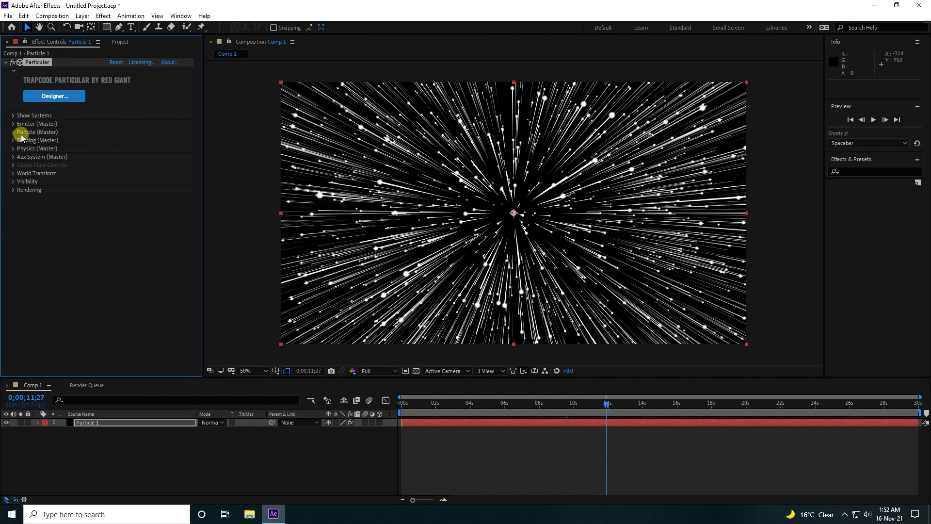
pyautogui.click(13, 135)
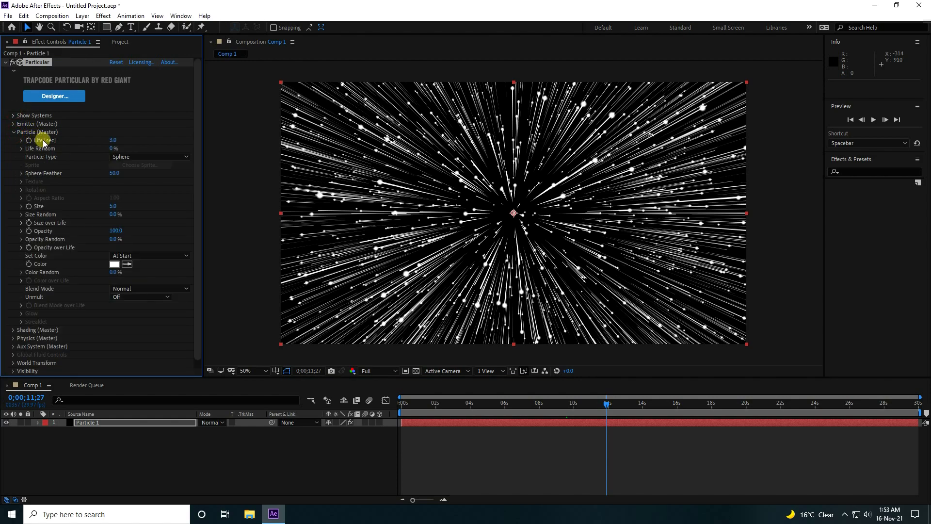
pyautogui.click(114, 140)
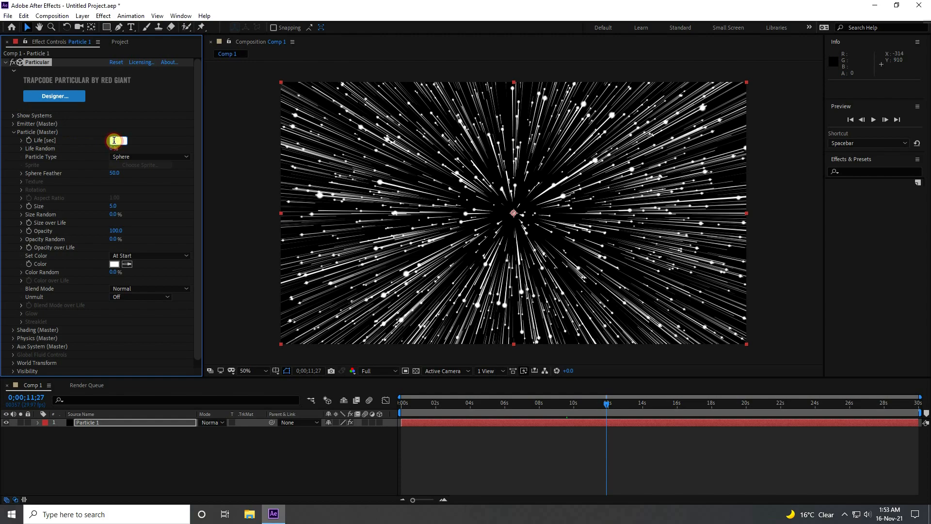
pyautogui.write('5')
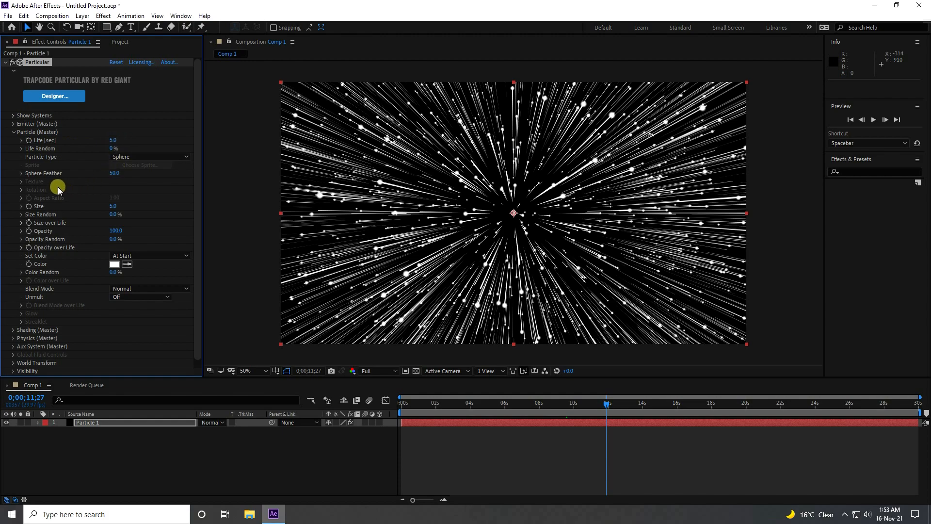
pyautogui.click(78, 193)
# Step: Set the master Particle Size to 0 and inspect the streaks up close
pyautogui.click(113, 206)
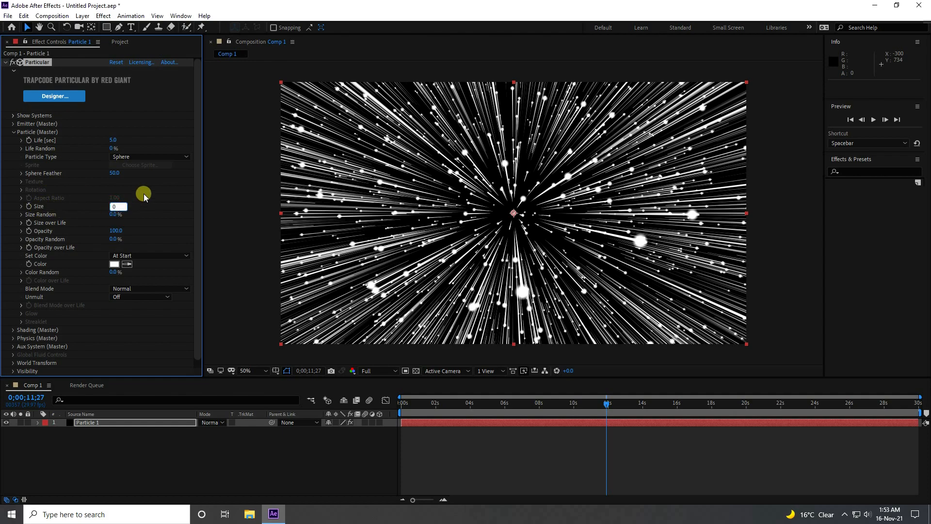
pyautogui.press('Return')
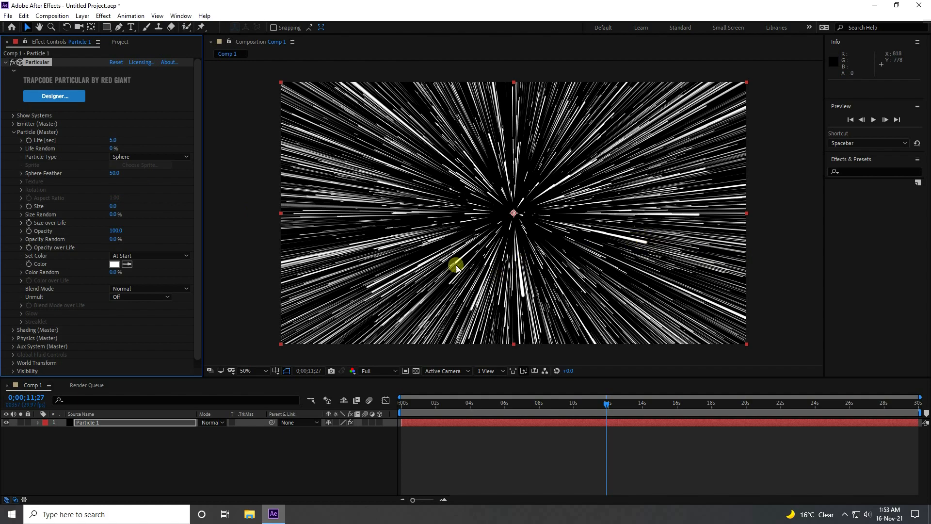
pyautogui.press('.')
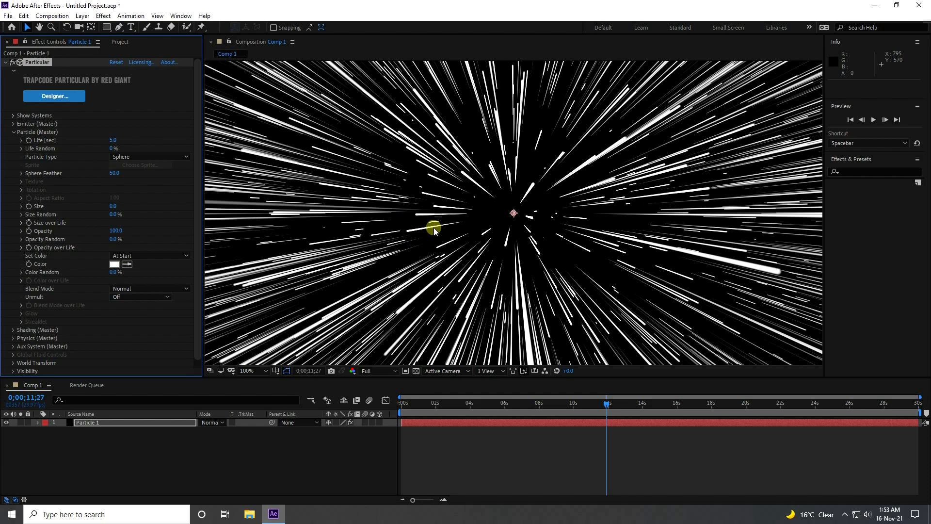
pyautogui.press(',')
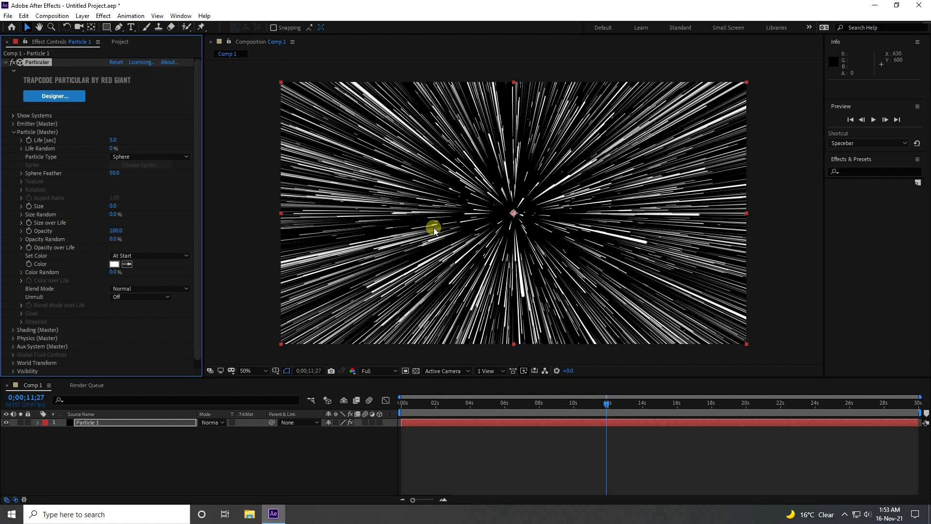
# Step: Set the master Particle color to Over Life and apply the yellow-red-pink-purple gradient preset to Color over Life
pyautogui.click(142, 257)
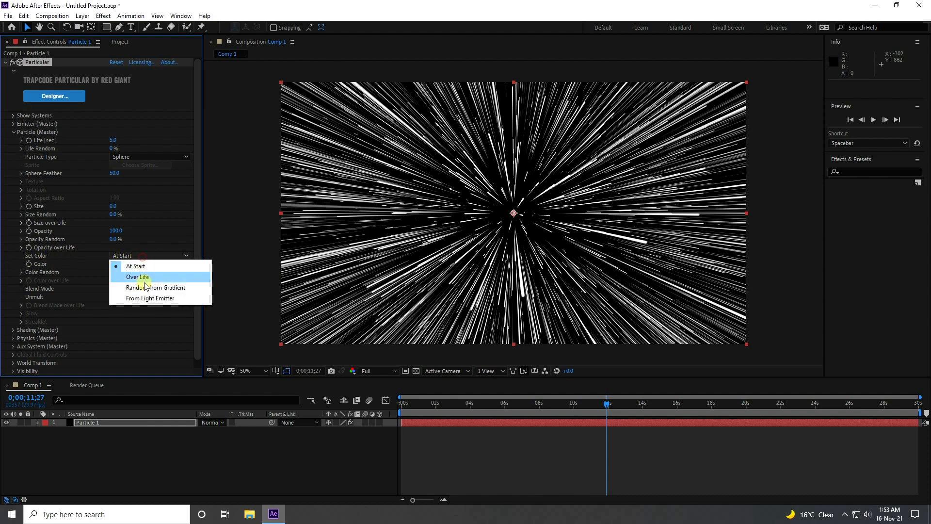
pyautogui.click(156, 277)
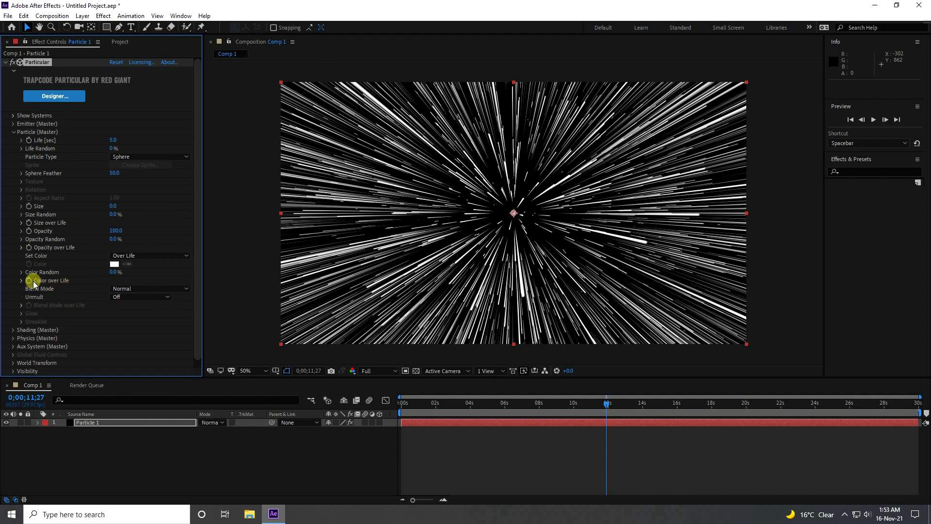
pyautogui.click(22, 280)
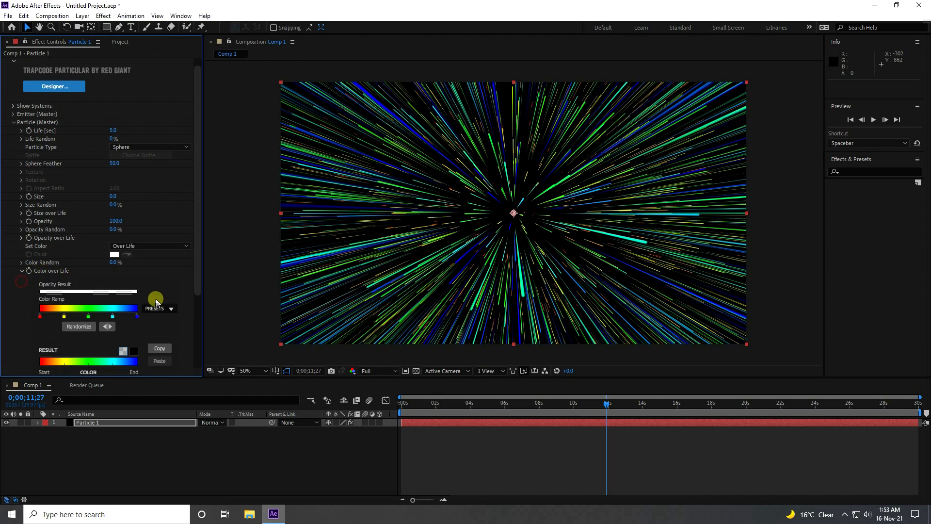
pyautogui.scroll(-3, 145, 297)
pyautogui.click(167, 210)
pyautogui.click(166, 210)
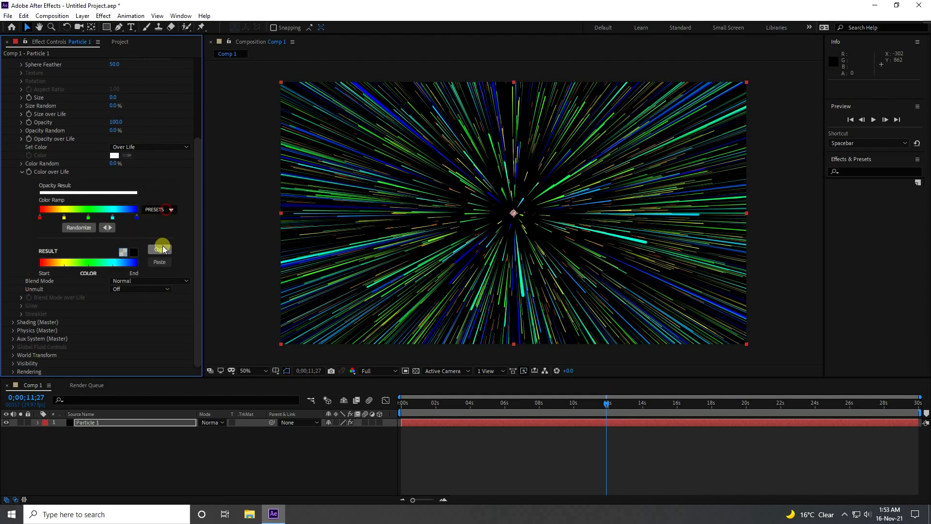
pyautogui.click(171, 211)
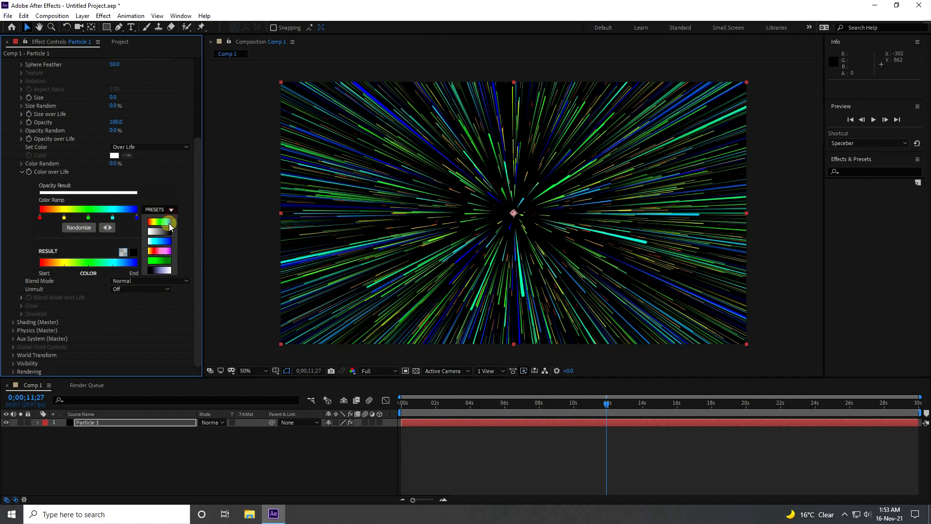
pyautogui.click(159, 251)
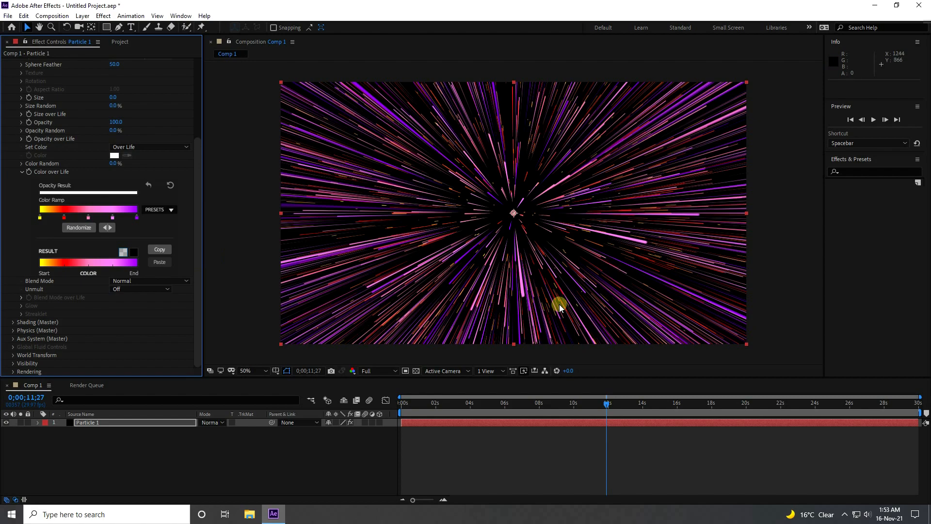
# Step: Try the white-cyan-blue Color over Life preset, restore the yellow-red-pink-purple one, and inspect the streaks up close
pyautogui.click(160, 209)
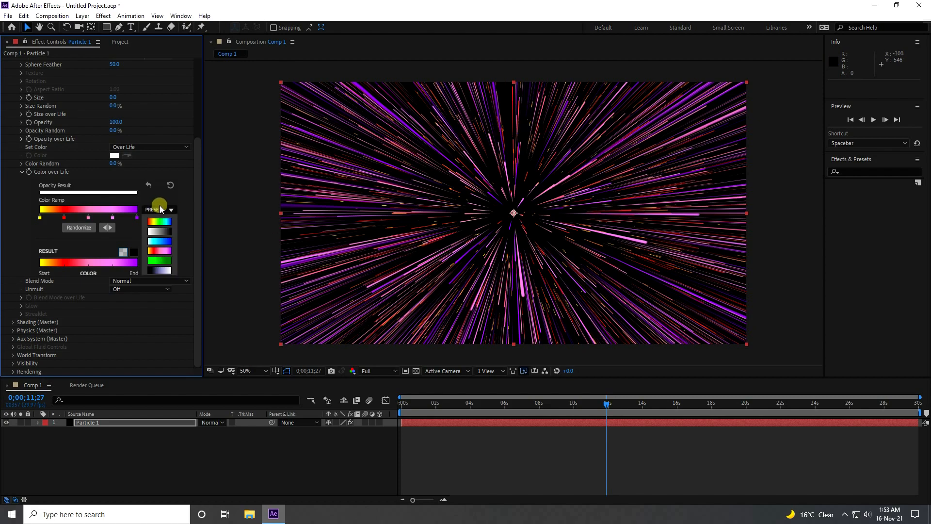
pyautogui.click(160, 241)
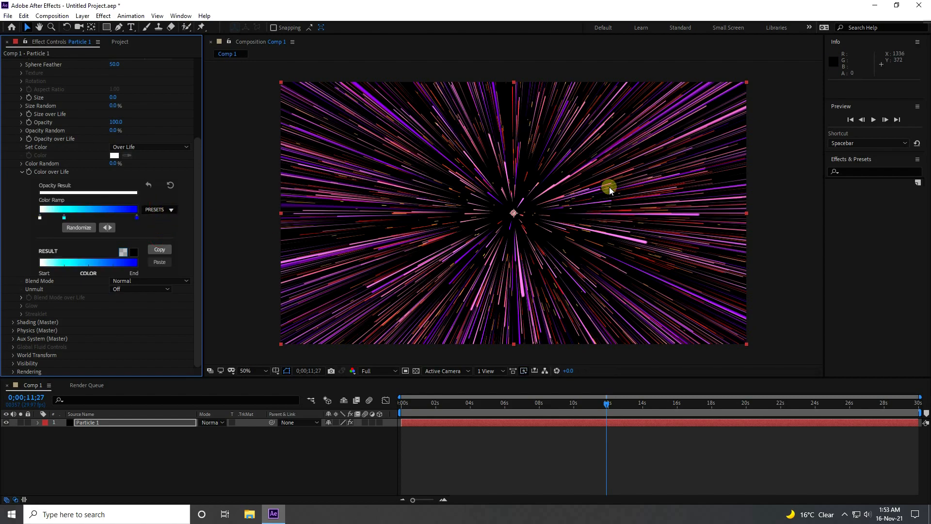
pyautogui.click(172, 210)
pyautogui.click(162, 252)
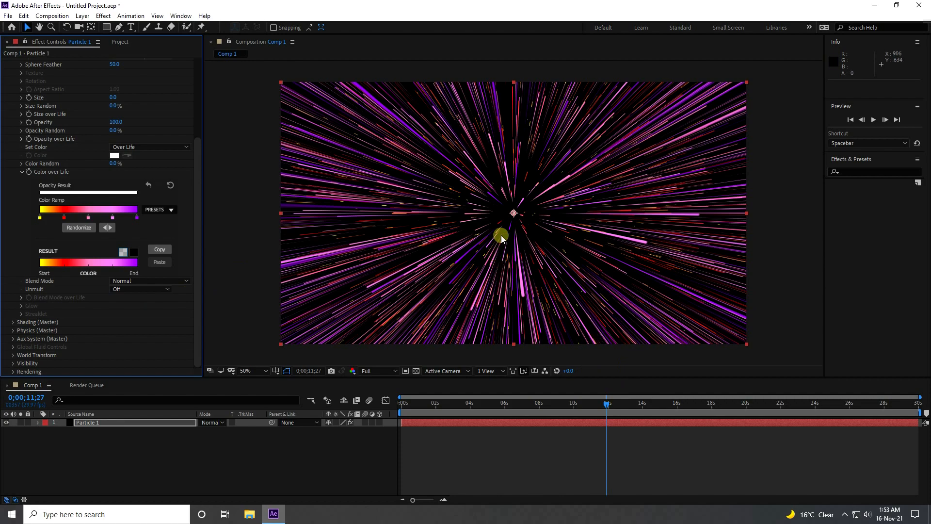
pyautogui.press('/')
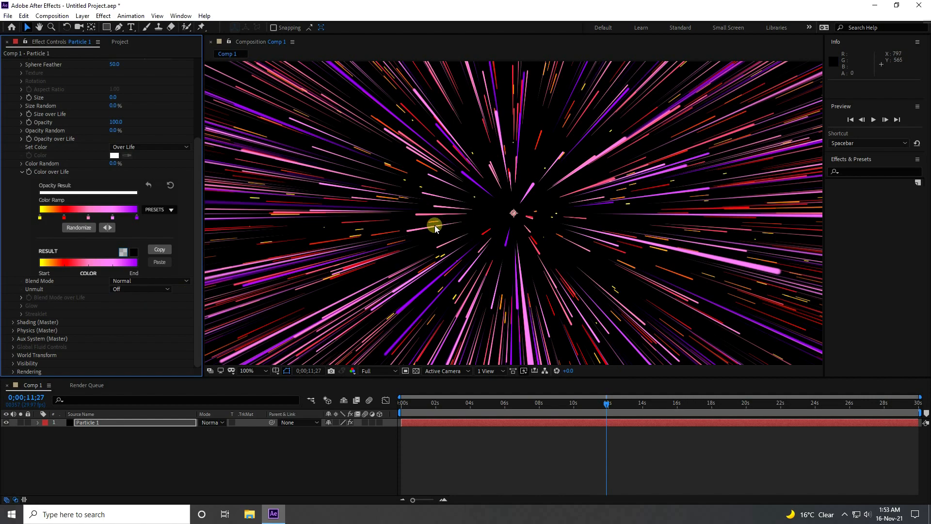
pyautogui.press(',')
pyautogui.press(',')
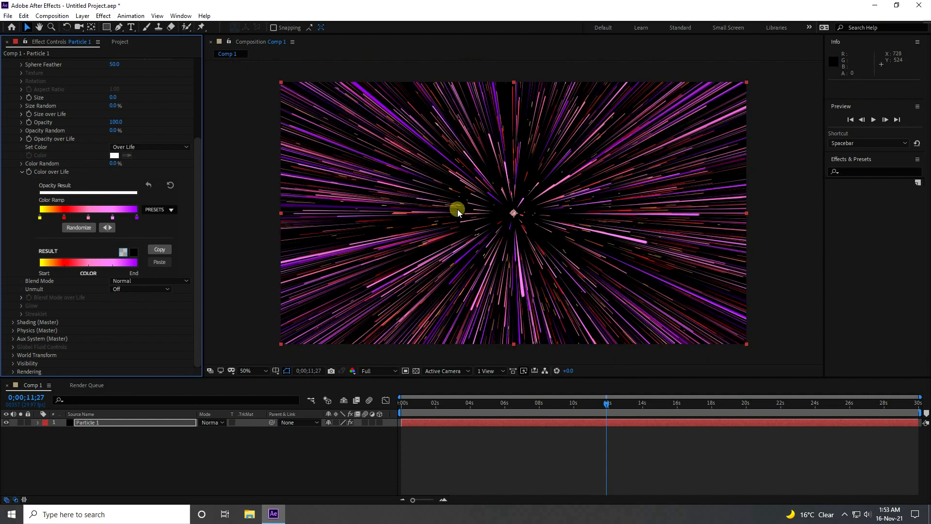
# Step: Set Turbulence Position to 10 in the Aux System's air and fluid physics settings on the Particle 1 layer
pyautogui.scroll(5, 17, 134)
pyautogui.click(14, 134)
pyautogui.click(12, 156)
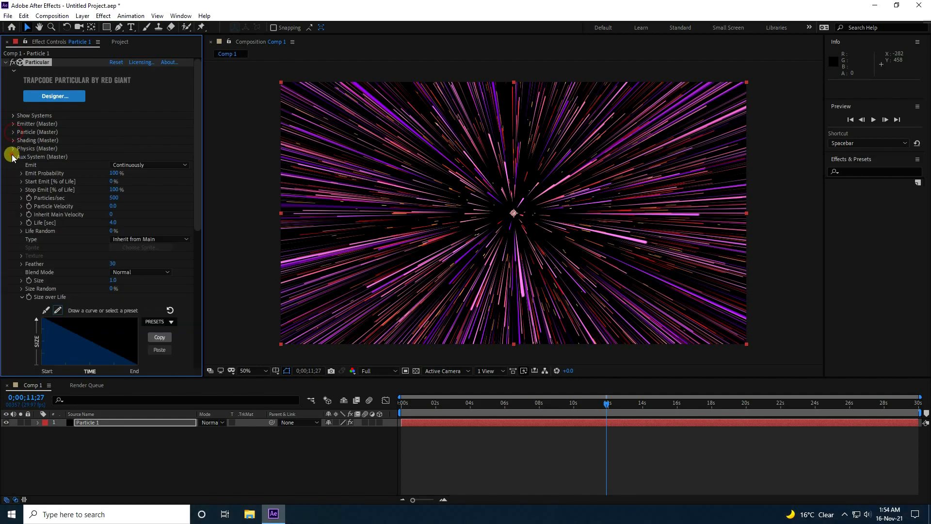
pyautogui.scroll(-5, 21, 204)
pyautogui.scroll(-2, 19, 257)
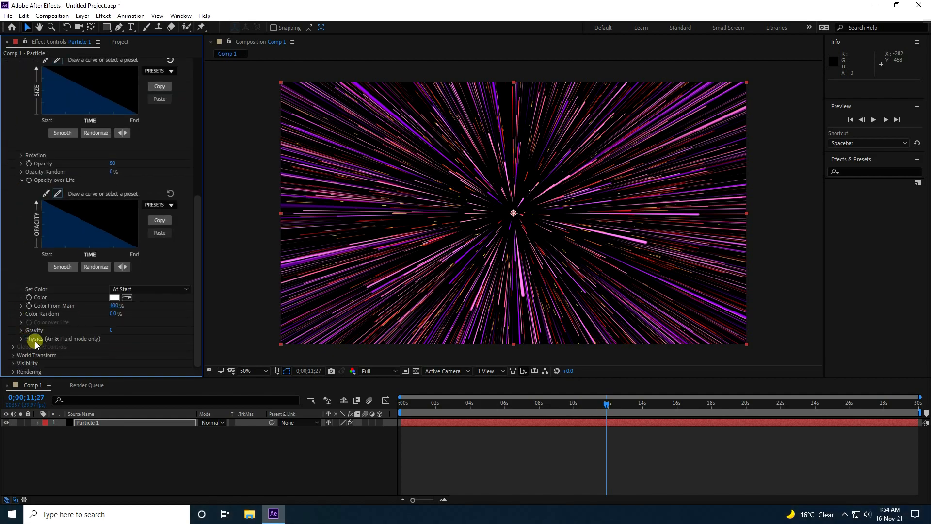
pyautogui.click(21, 339)
pyautogui.scroll(-1, 22, 340)
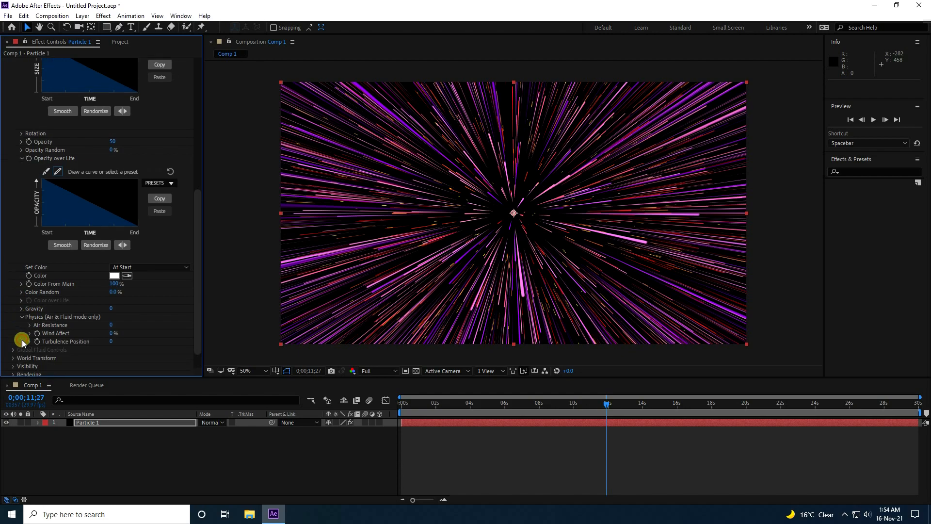
pyautogui.click(111, 340)
pyautogui.write('10')
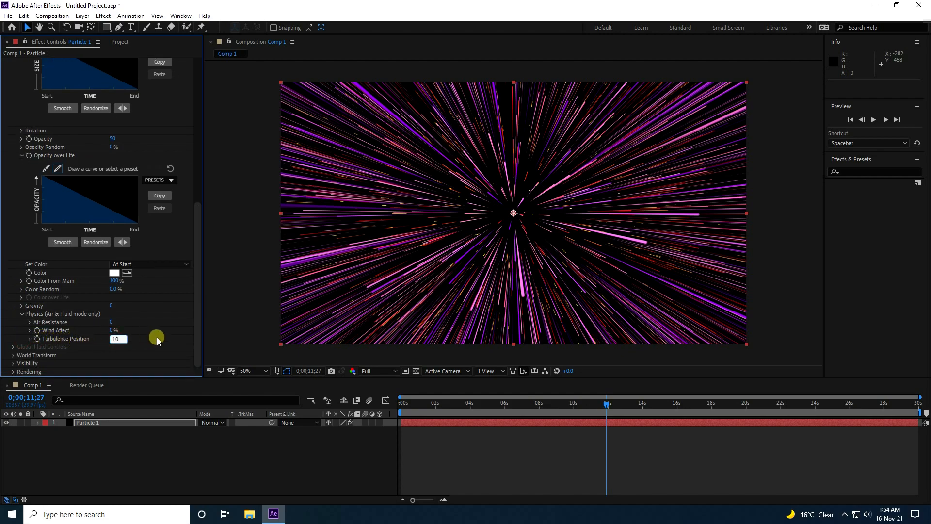
pyautogui.press('Return')
pyautogui.press('/')
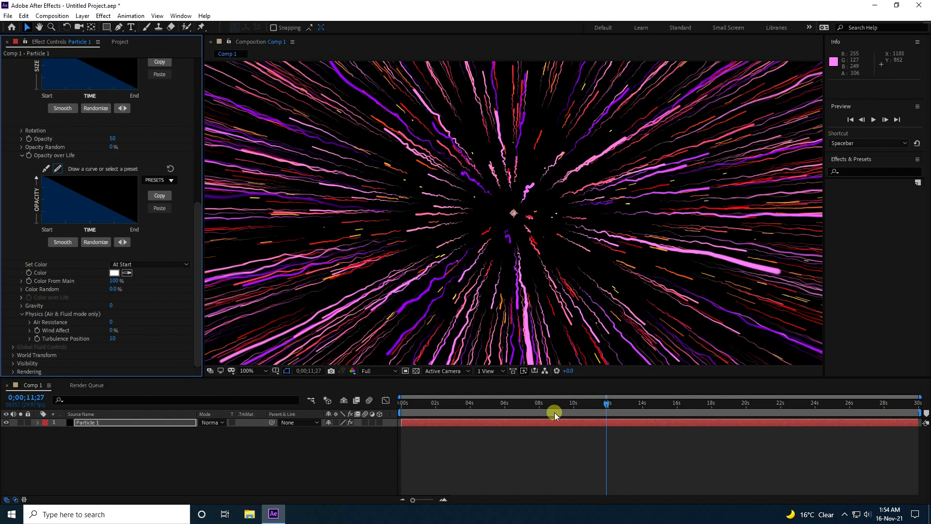
# Step: Preview the wavy streaks from the start of the composition, and examine the frame at 0;00;14;00
pyautogui.moveTo(449, 406); pyautogui.dragTo(360, 414)
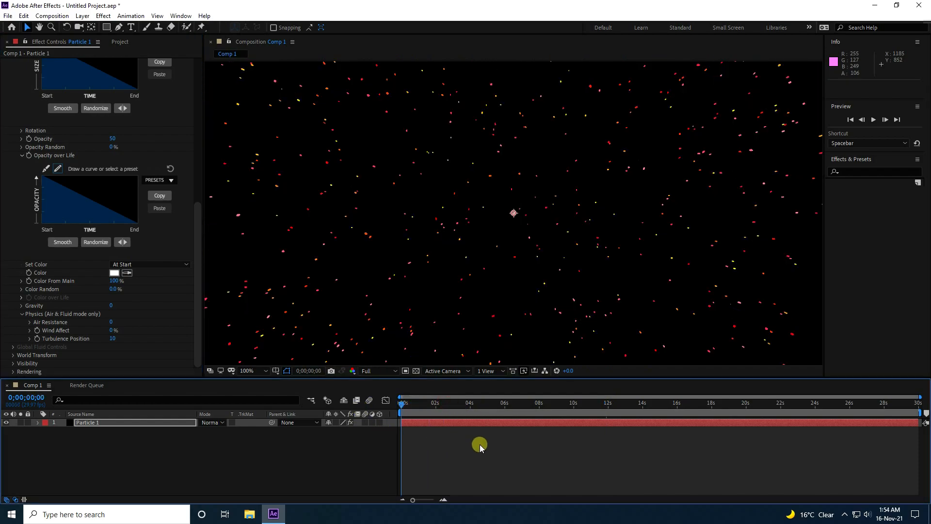
pyautogui.press('space')
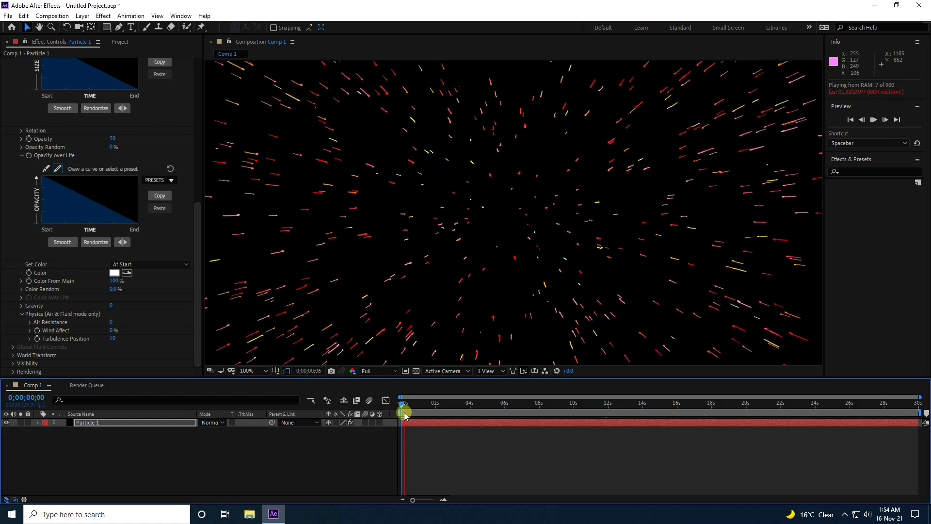
pyautogui.click(641, 406)
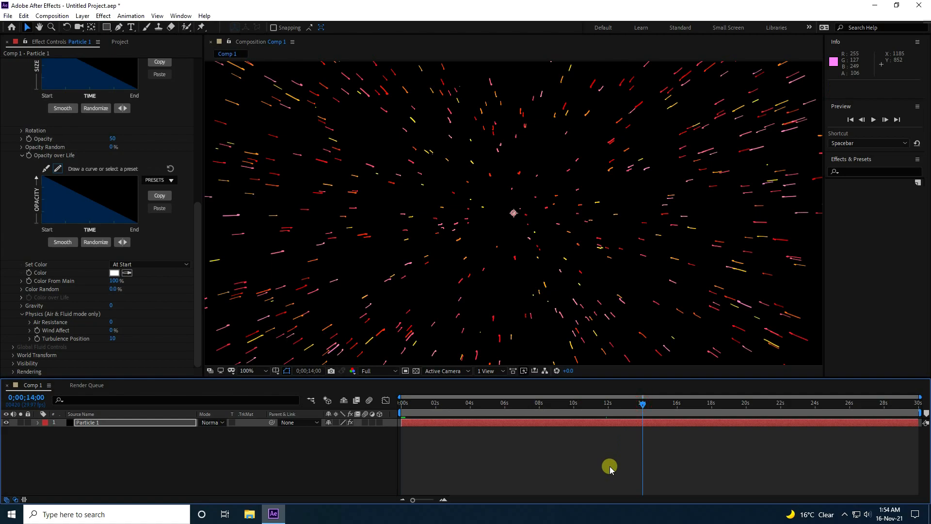
pyautogui.scroll(-4, 524, 174)
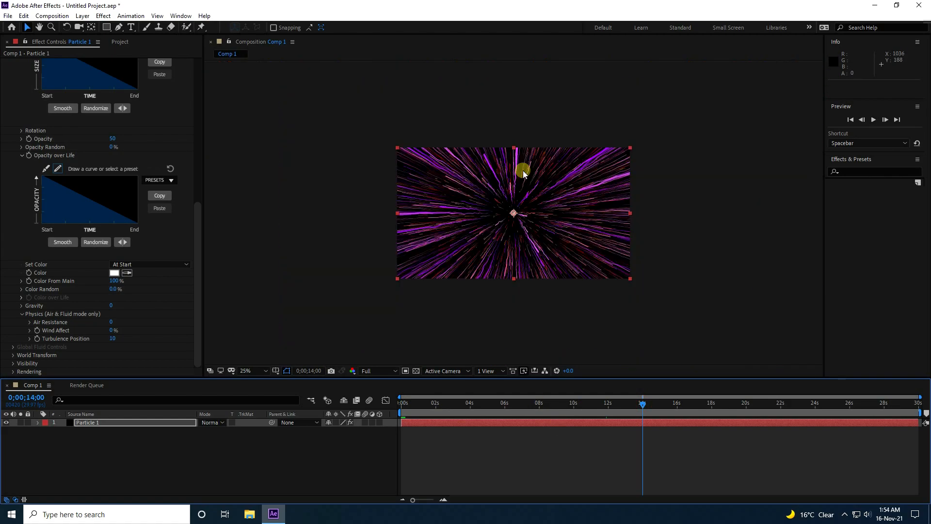
pyautogui.scroll(2, 523, 174)
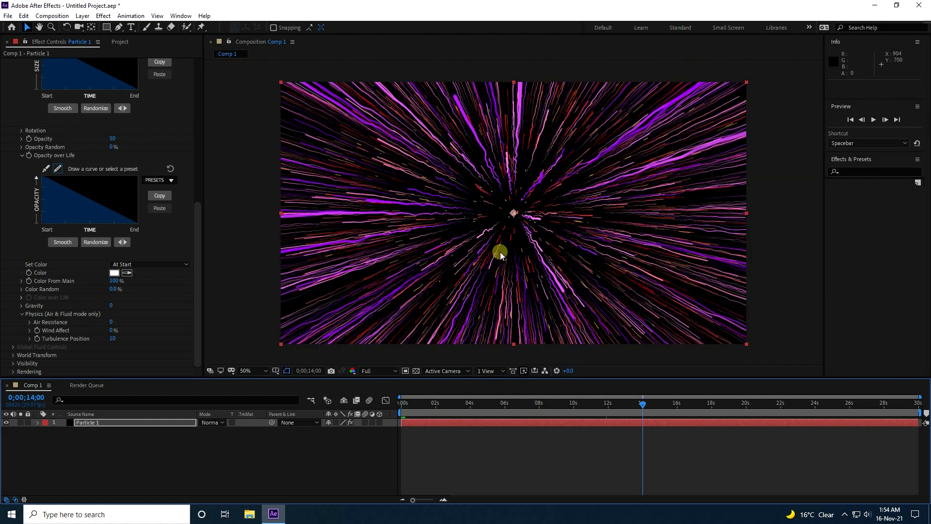
pyautogui.click(249, 441)
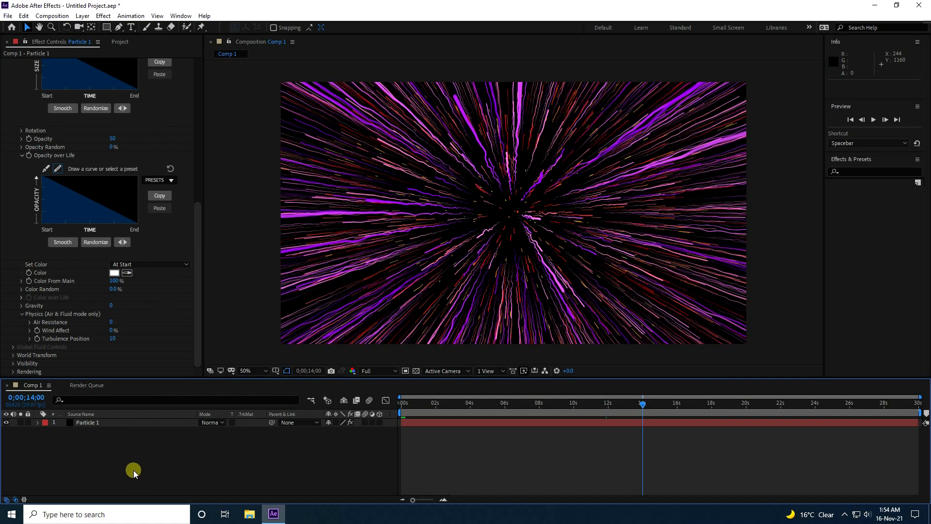
# Step: Duplicate the Particle 1 layer and rename the copy Particle 2
pyautogui.click(98, 422)
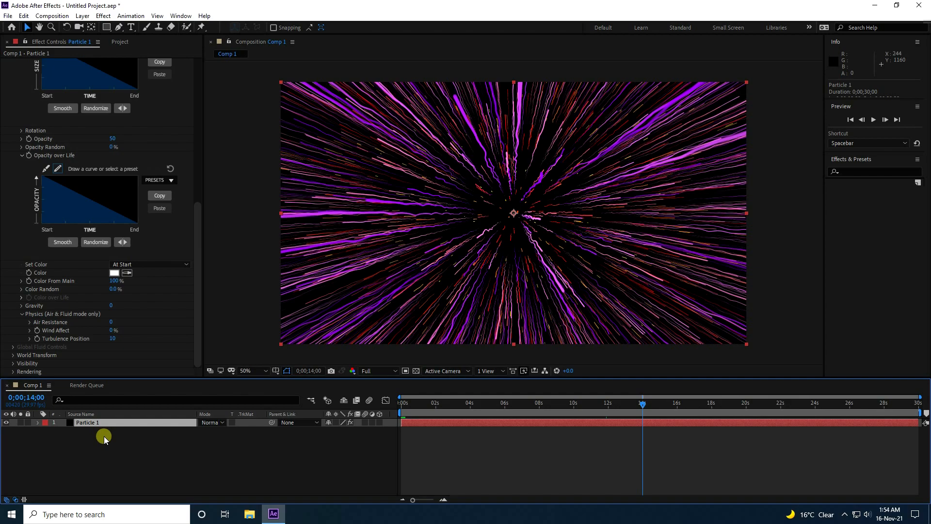
pyautogui.hotkey('ctrl', 'd')
pyautogui.rightClick(103, 422)
pyautogui.click(132, 416)
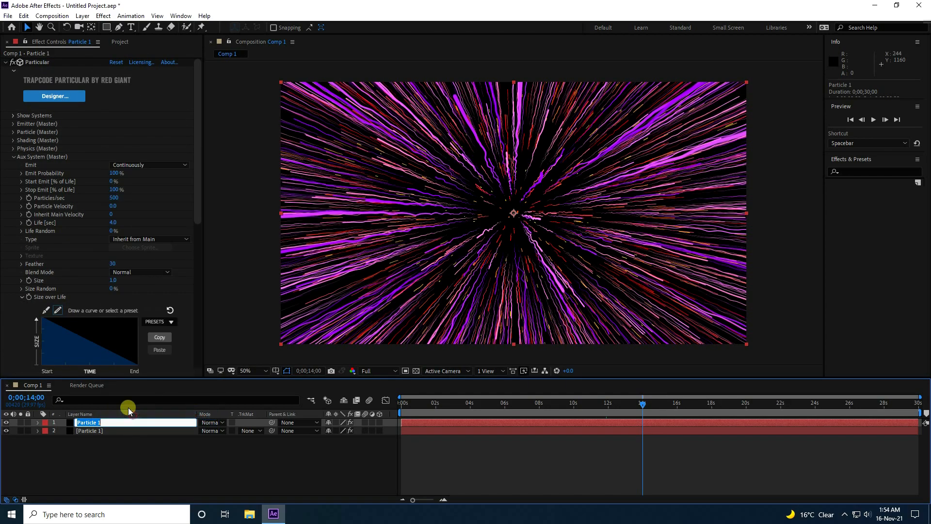
pyautogui.press('End')
pyautogui.press('BackSpace')
pyautogui.write('2')
pyautogui.press('Return')
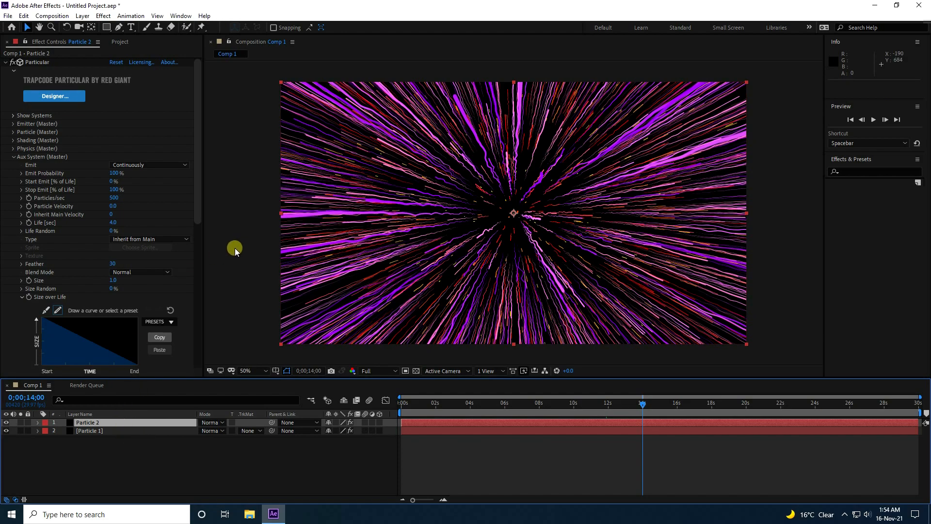
# Step: Set Particle 2's Aux System Particles/sec to 300 and its Life to 2 seconds
pyautogui.scroll(-1, 13, 162)
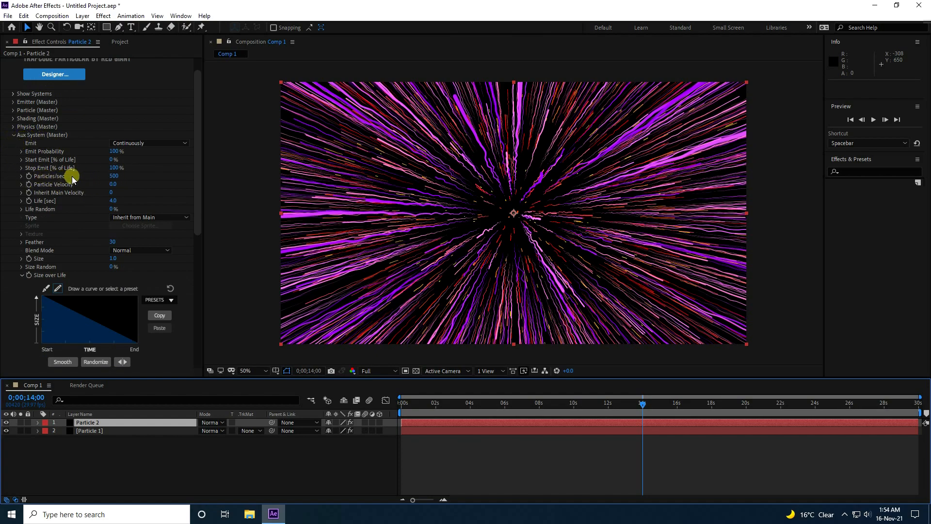
pyautogui.click(116, 176)
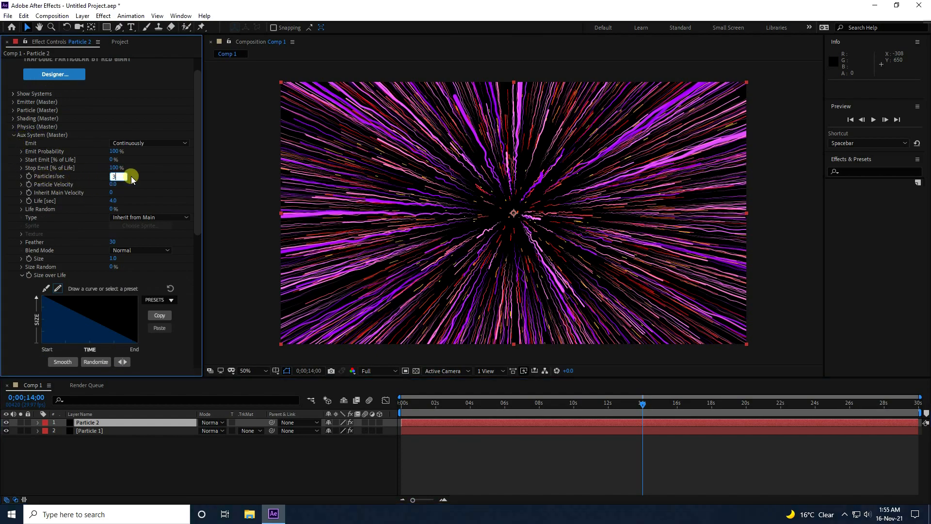
pyautogui.write('300')
pyautogui.press('Return')
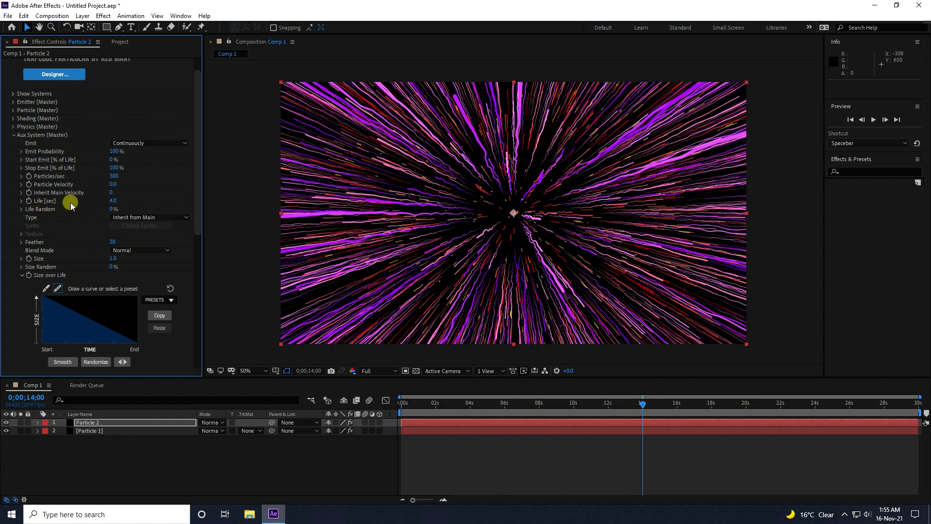
pyautogui.click(113, 200)
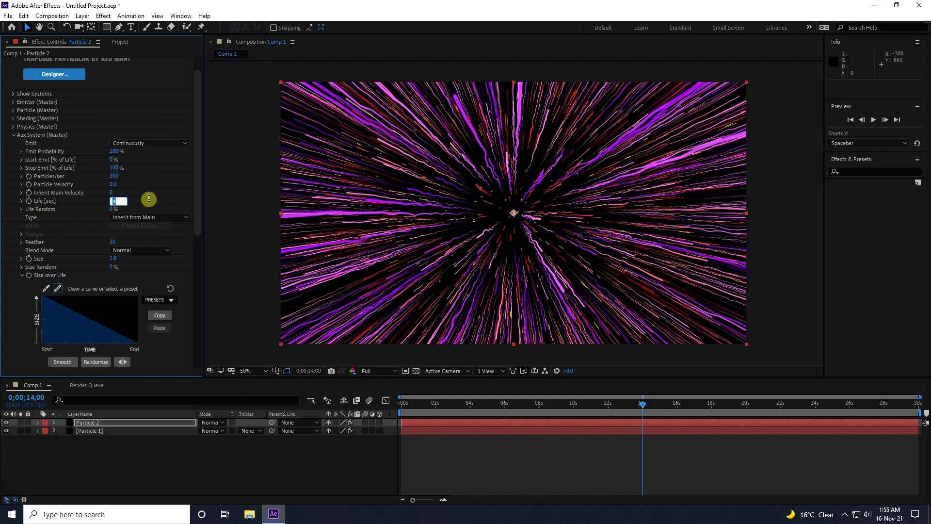
pyautogui.press('Return')
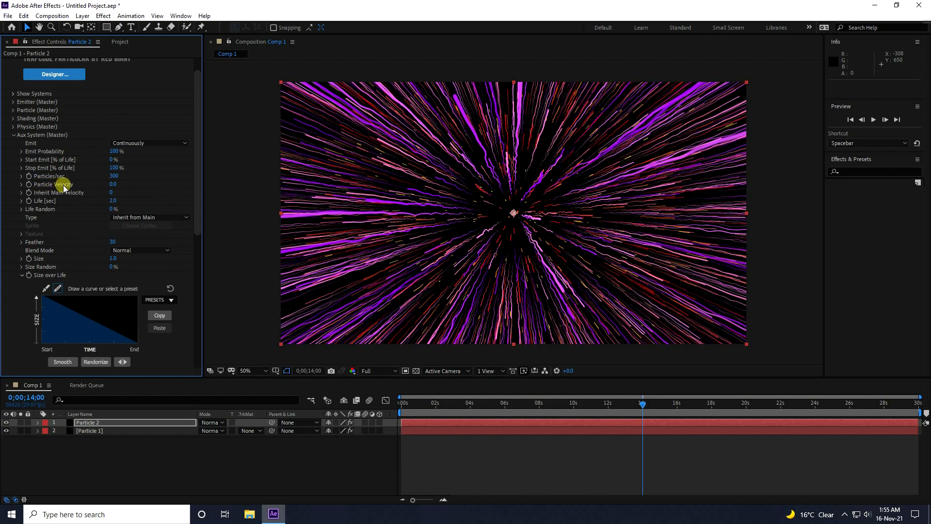
# Step: Set Particle 2's Aux System Particle Velocity to 50 and inspect the scattered particles up close
pyautogui.click(113, 184)
pyautogui.write('50')
pyautogui.press('Return')
pyautogui.press('/')
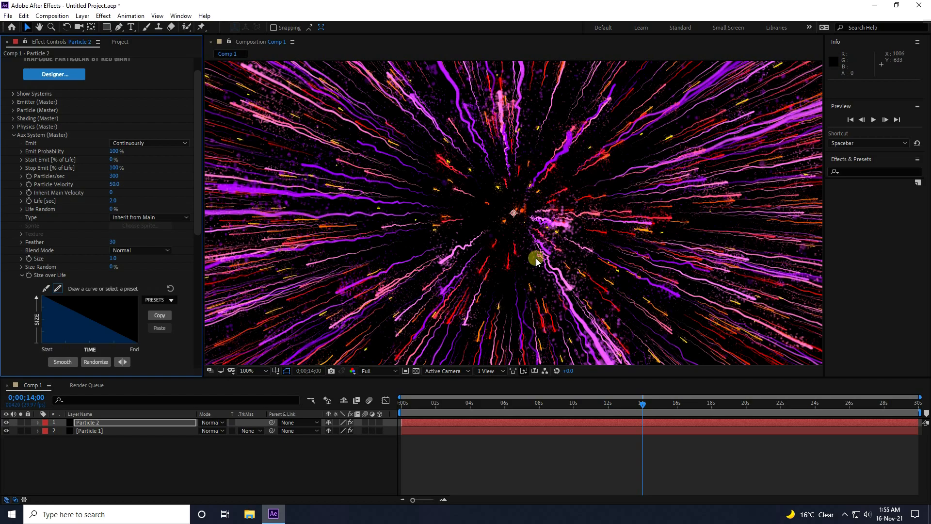
# Step: Set Particle 2's Aux System Opacity to 100 and Opacity Random to 50%, collapsing the Size and Opacity over Life graphs
pyautogui.scroll(-5, 156, 243)
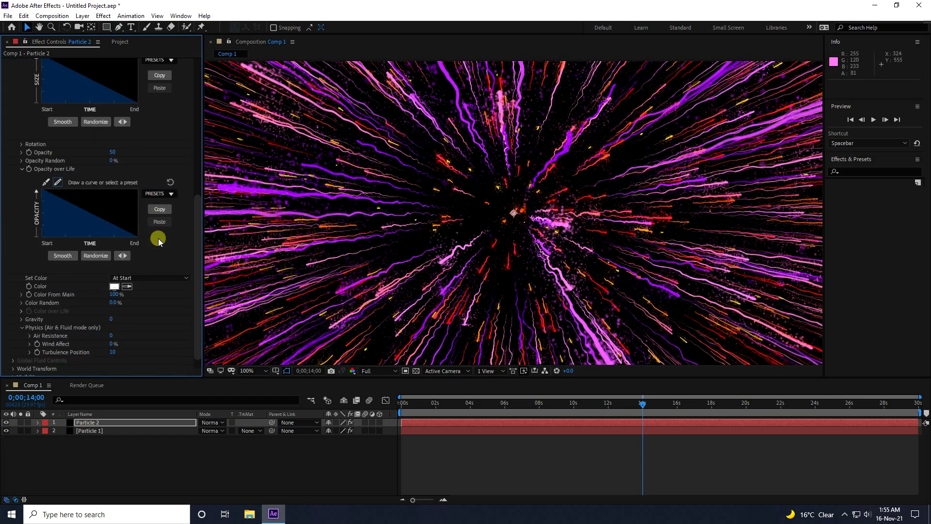
pyautogui.scroll(1, 158, 271)
pyautogui.click(22, 166)
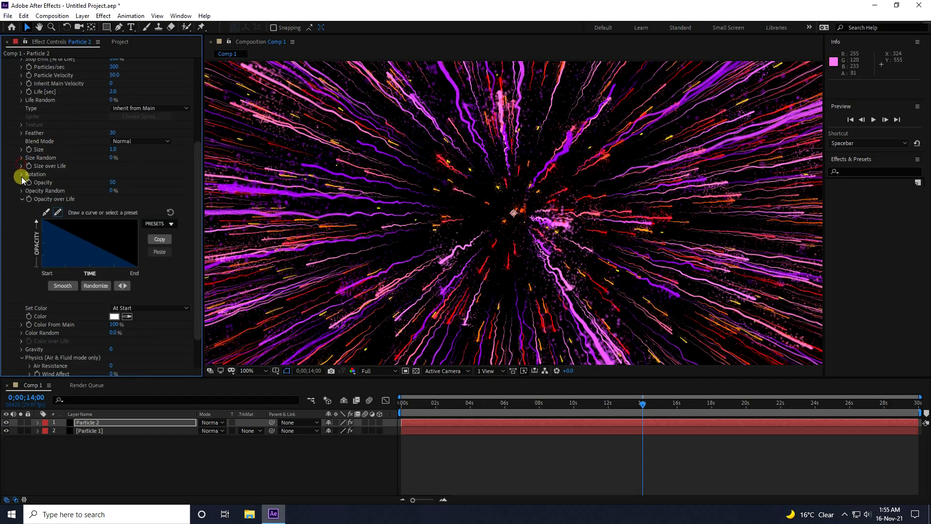
pyautogui.click(22, 200)
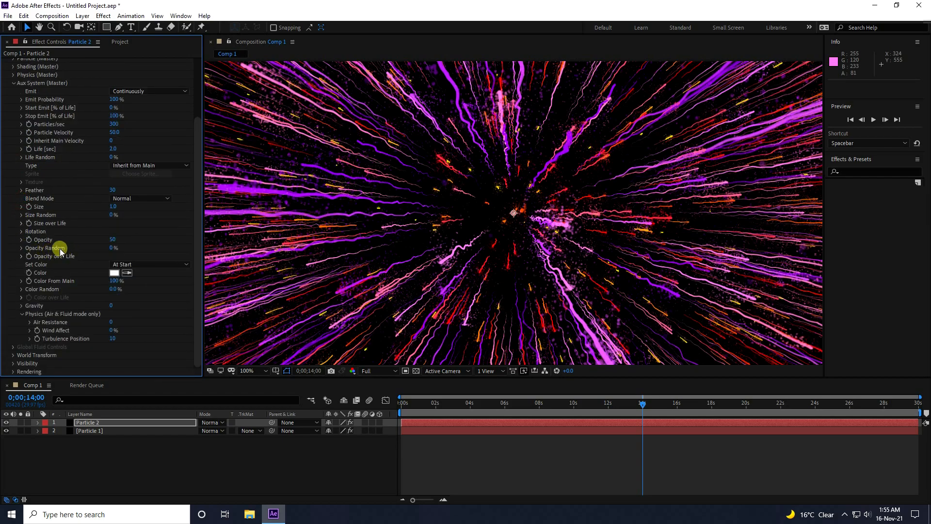
pyautogui.click(115, 240)
pyautogui.write('100')
pyautogui.press('Return')
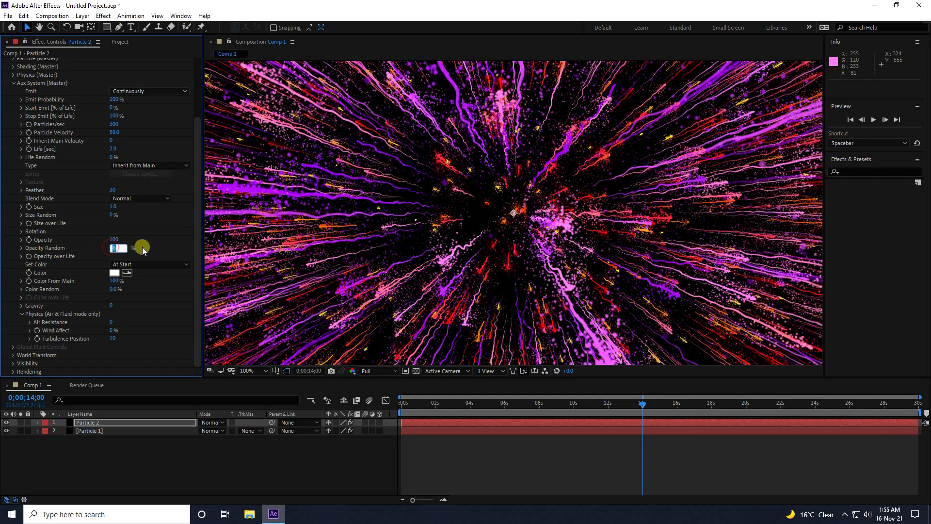
pyautogui.write('50')
pyautogui.press('Return')
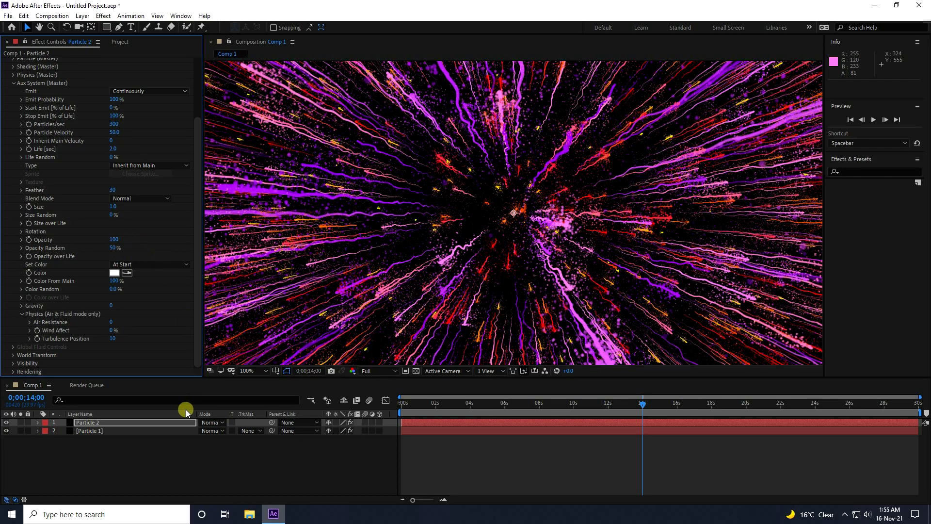
# Step: Set the Aux System Opacity Random to 50% on the Particle 1 layer, collapsing its Size and Opacity over Life graphs
pyautogui.click(106, 431)
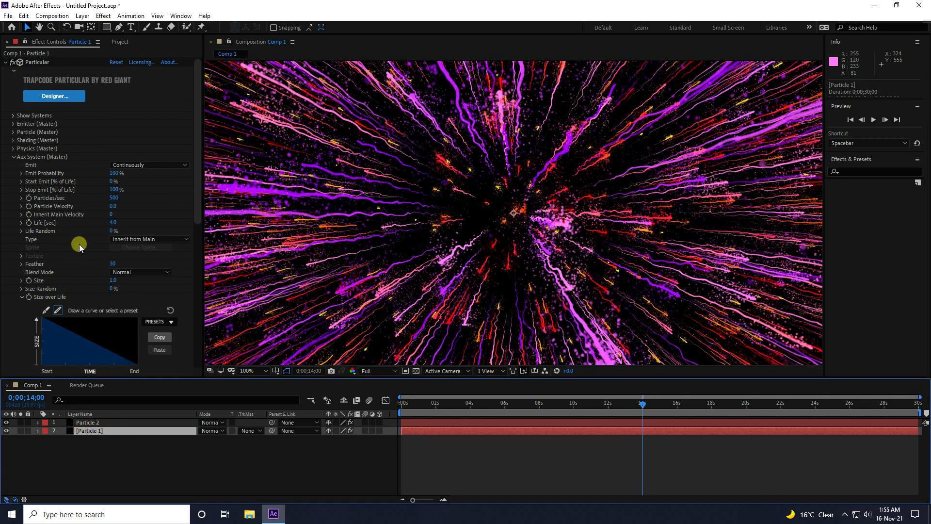
pyautogui.scroll(-4, 79, 243)
pyautogui.click(22, 262)
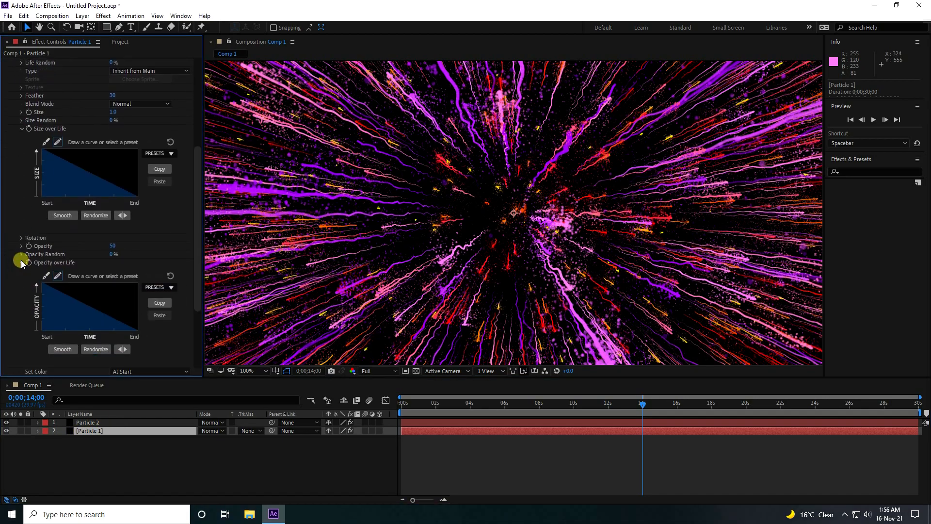
pyautogui.click(22, 262)
pyautogui.scroll(2, 14, 222)
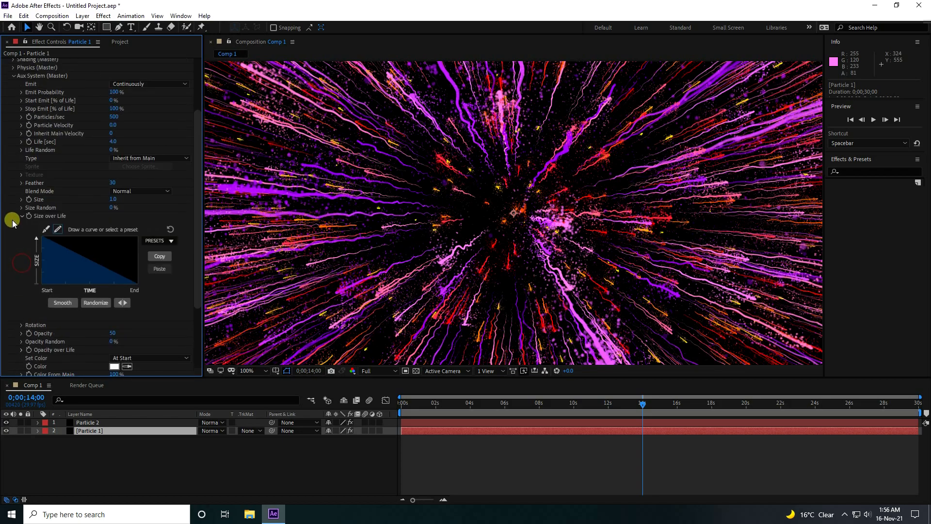
pyautogui.click(23, 217)
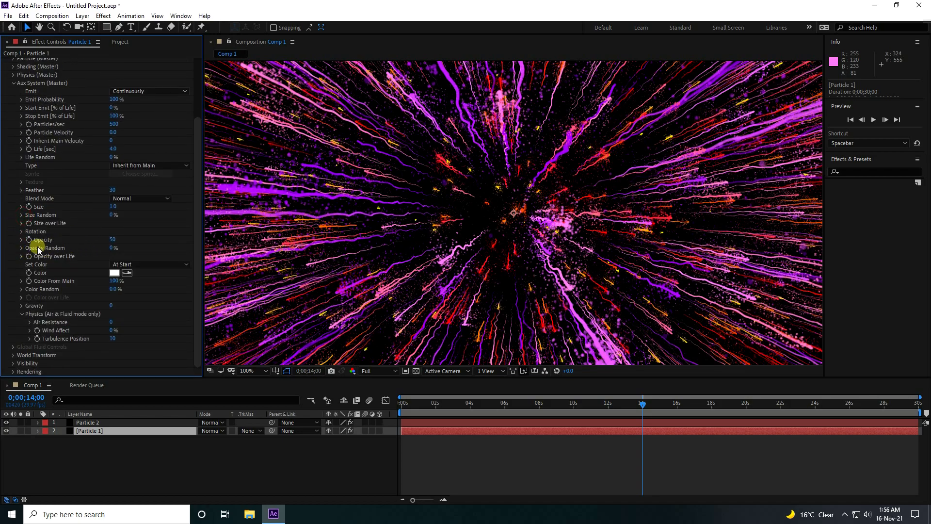
pyautogui.click(113, 249)
pyautogui.press('Return')
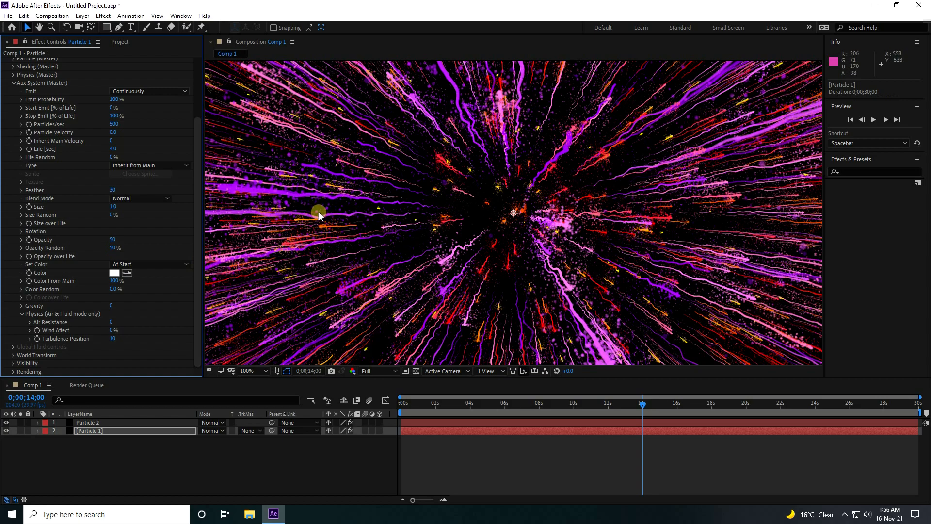
# Step: Solo the Particle 2 and Particle 1 layers in turn to compare them, and view both layers together
pyautogui.click(94, 423)
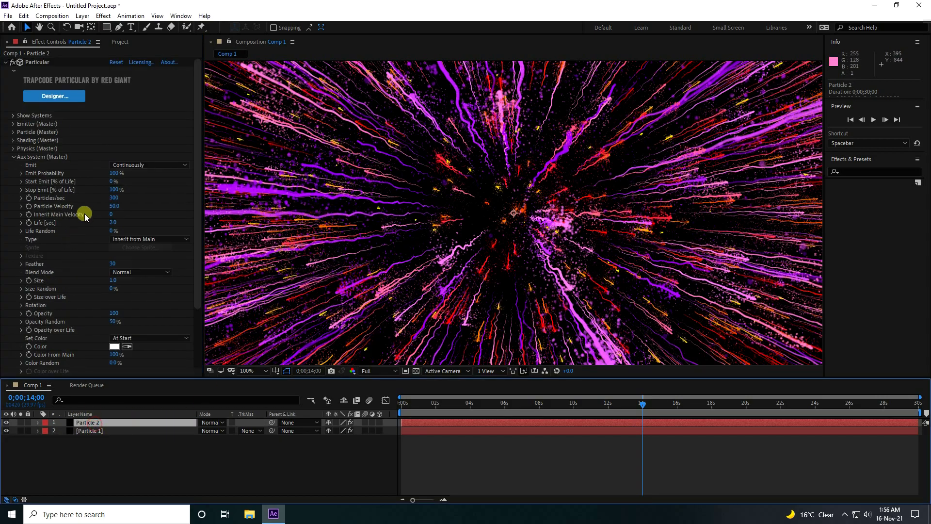
pyautogui.click(20, 423)
pyautogui.scroll(-2, 525, 191)
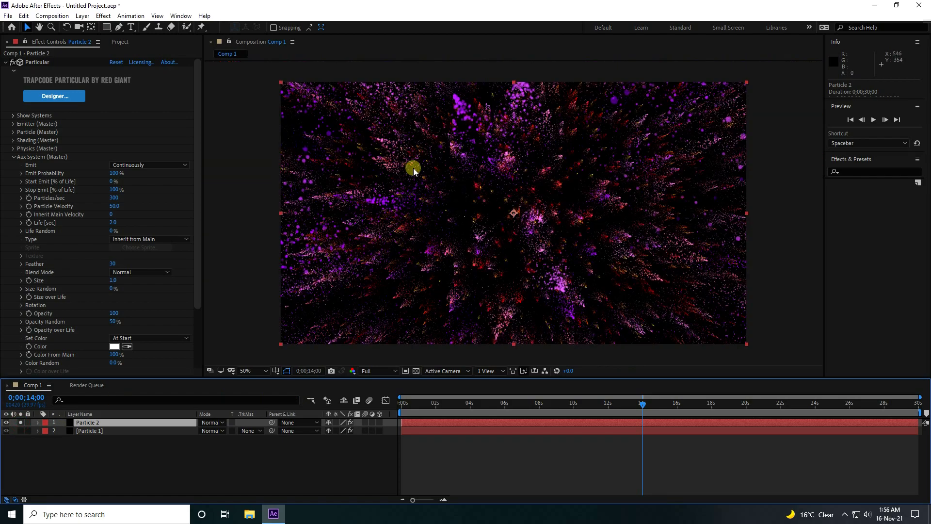
pyautogui.click(20, 423)
pyautogui.click(20, 422)
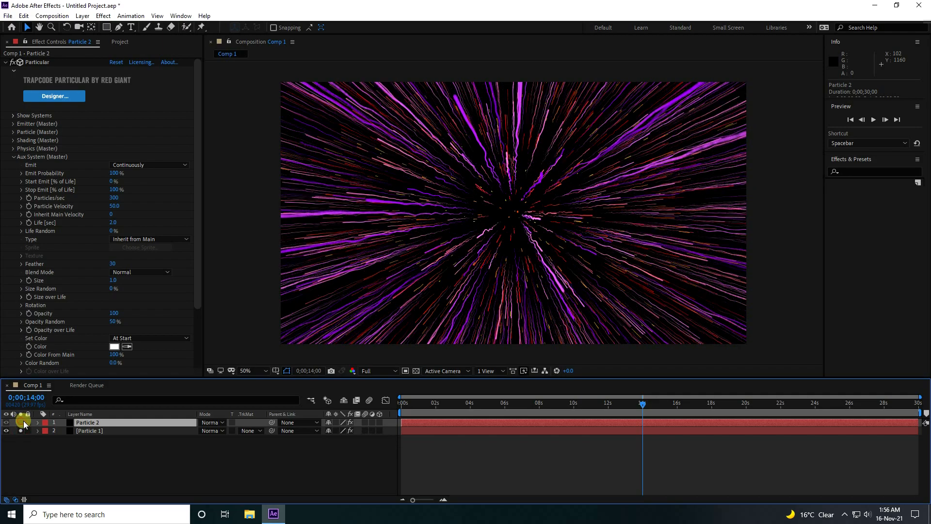
pyautogui.click(21, 424)
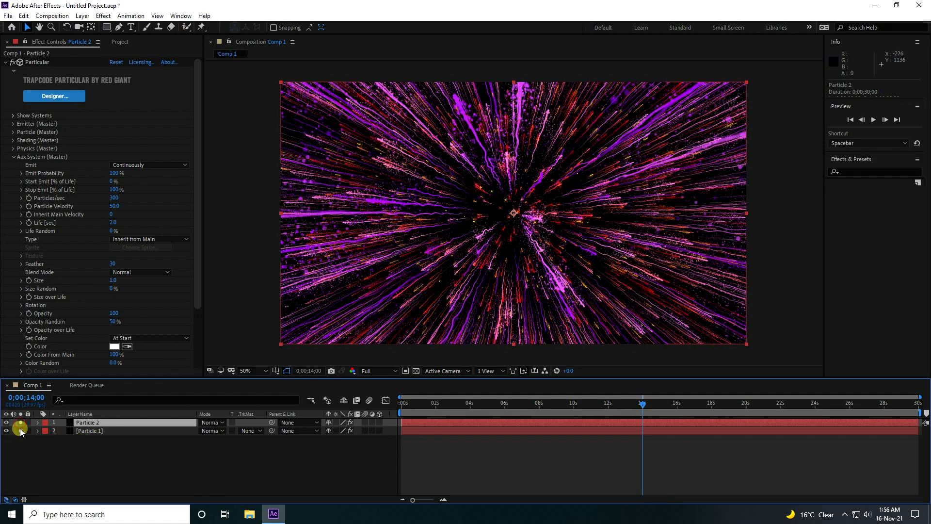
pyautogui.click(200, 460)
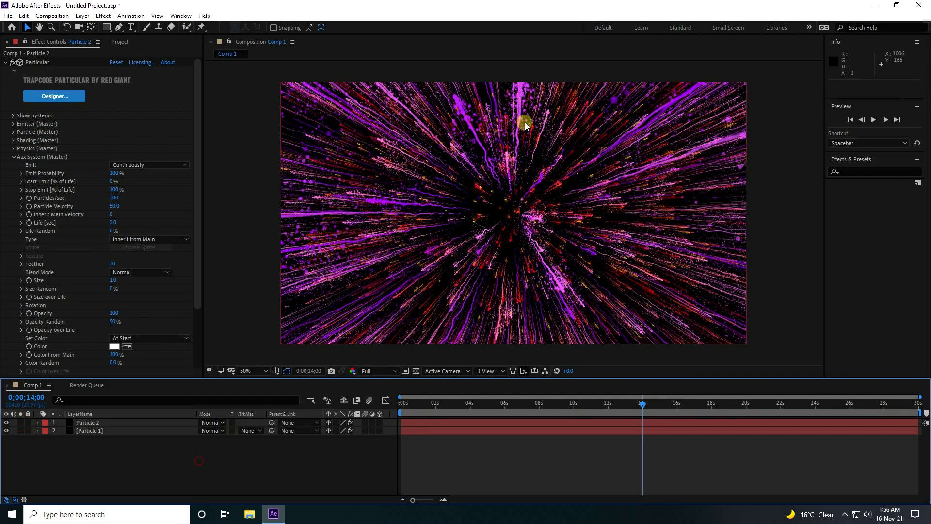
# Step: Create a black solid named COLOR at composition size above the particle layers and make it an adjustment layer
pyautogui.scroll(1, 465, 227)
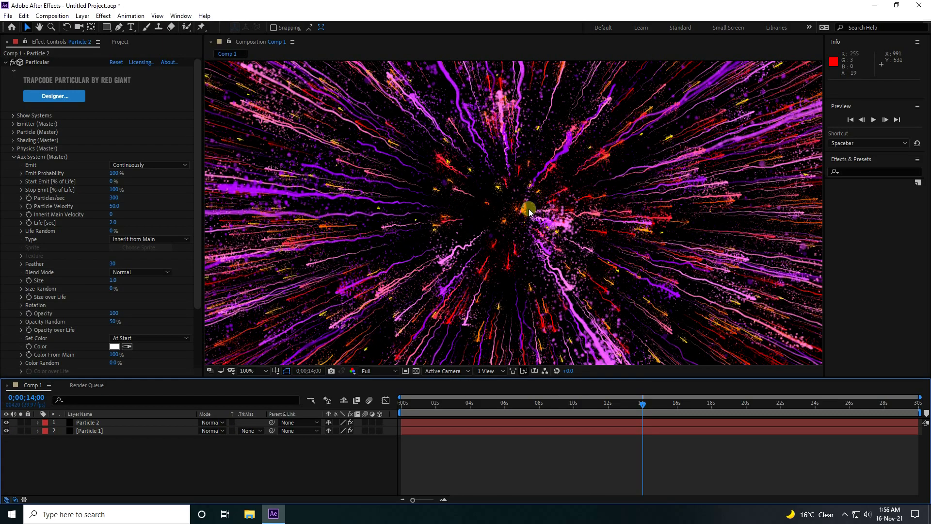
pyautogui.scroll(-1, 529, 209)
pyautogui.rightClick(142, 449)
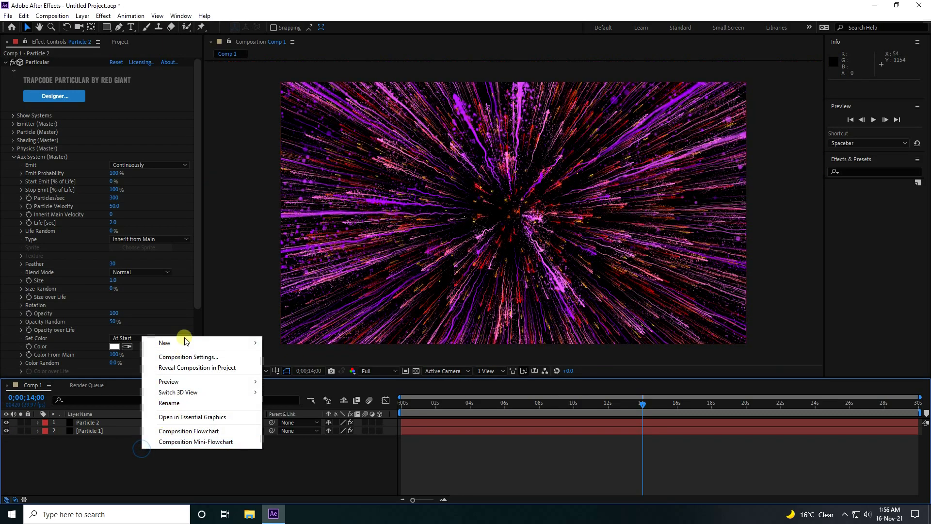
pyautogui.moveTo(197, 343)
pyautogui.click(285, 368)
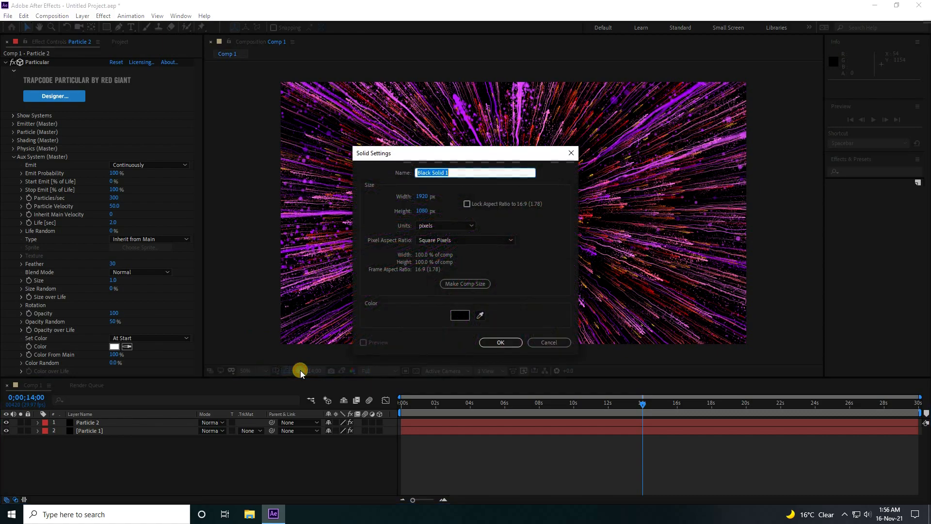
pyautogui.write('COLOR')
pyautogui.click(494, 342)
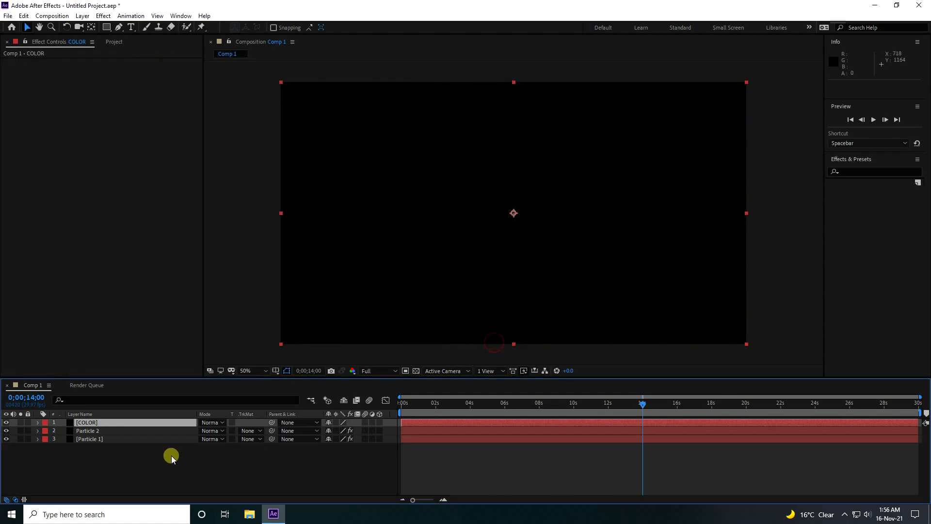
pyautogui.click(373, 422)
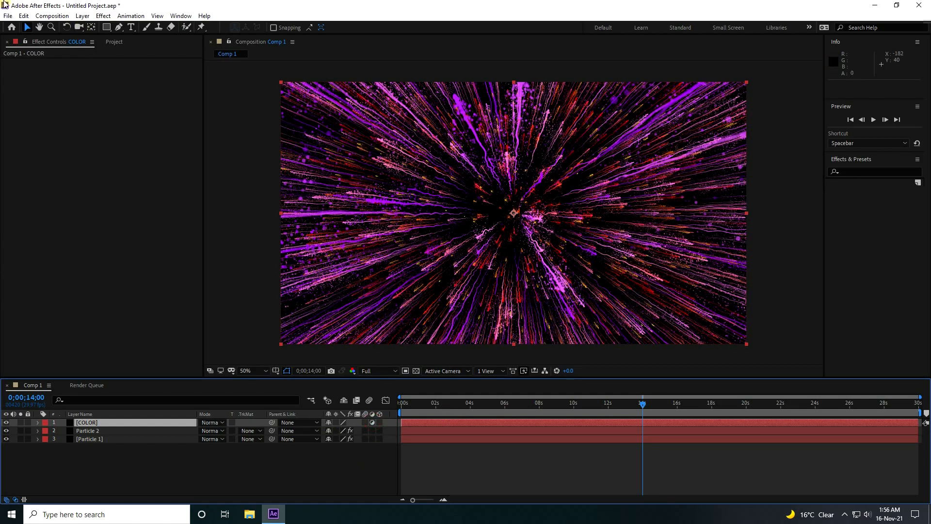
# Step: Apply the Trapcode Starglow effect to the COLOR layer and set its Boost Light to 2
pyautogui.click(103, 17)
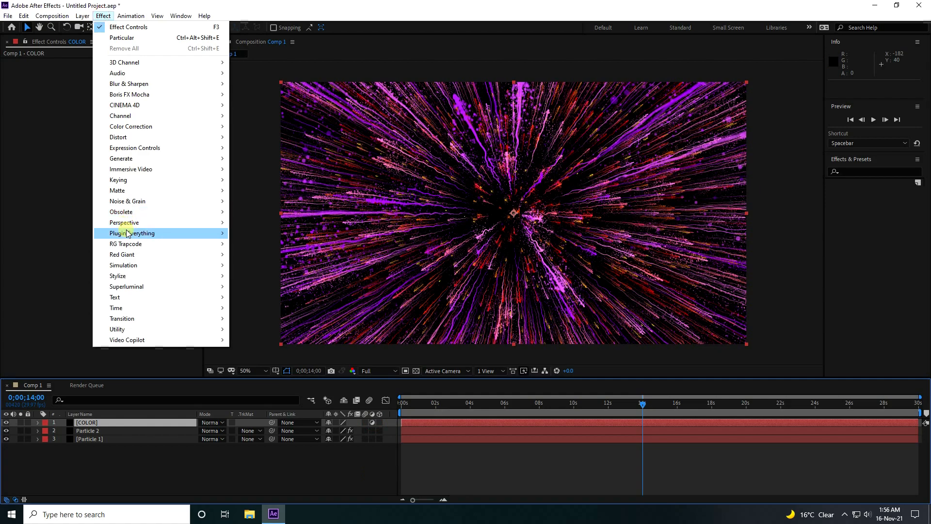
pyautogui.moveTo(126, 243)
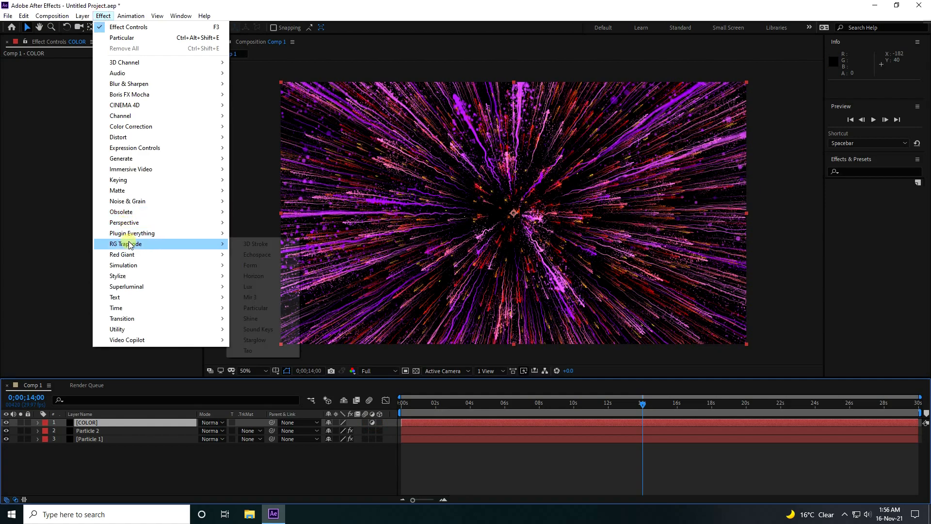
pyautogui.click(260, 341)
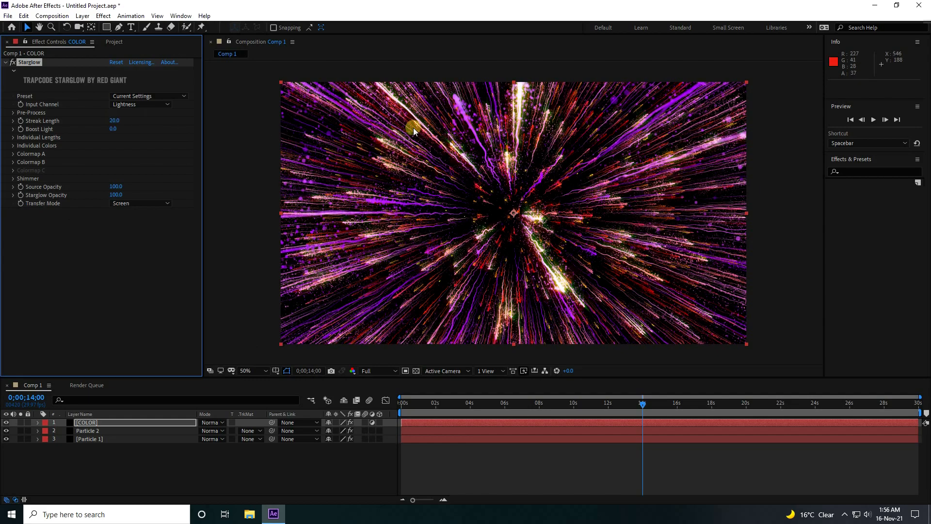
pyautogui.click(112, 129)
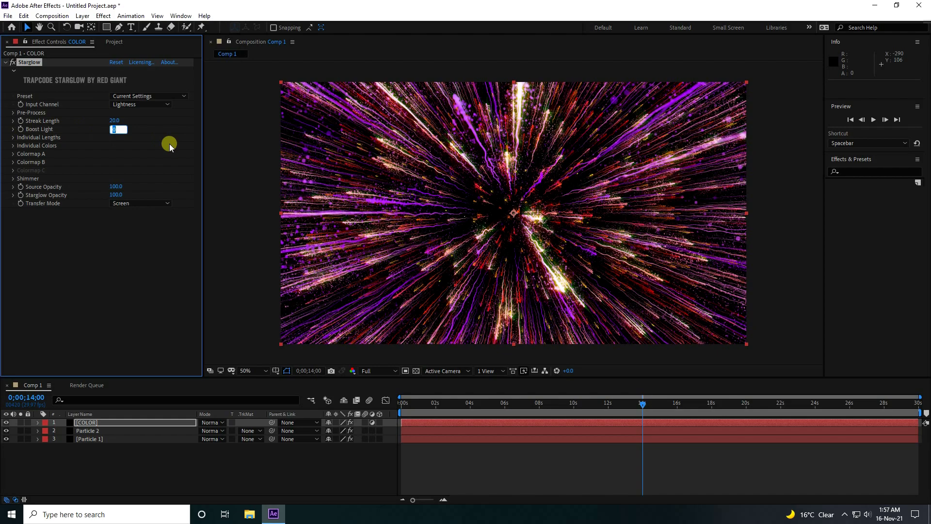
pyautogui.write('2')
pyautogui.press('Return')
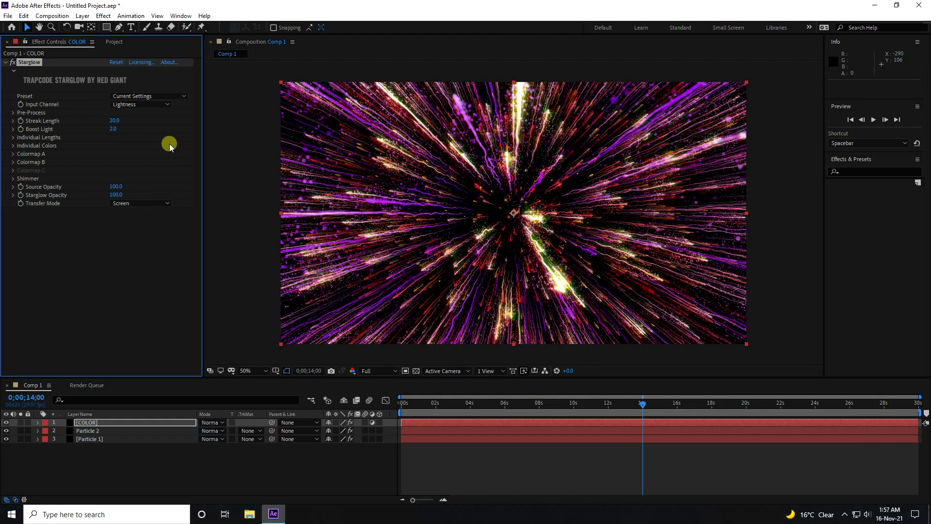
# Step: Search the effects for glow and add the Stylize Glow effect below Starglow on the COLOR layer
pyautogui.click(858, 172)
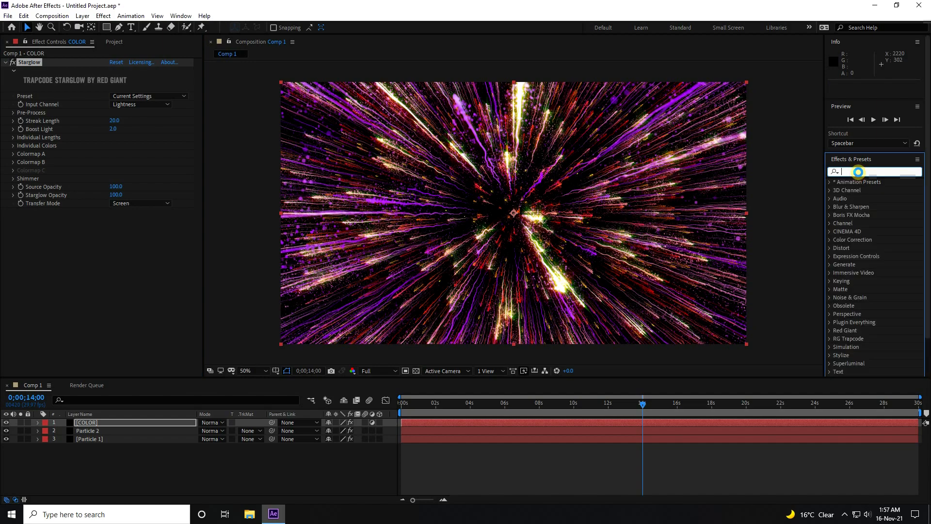
pyautogui.write('glow')
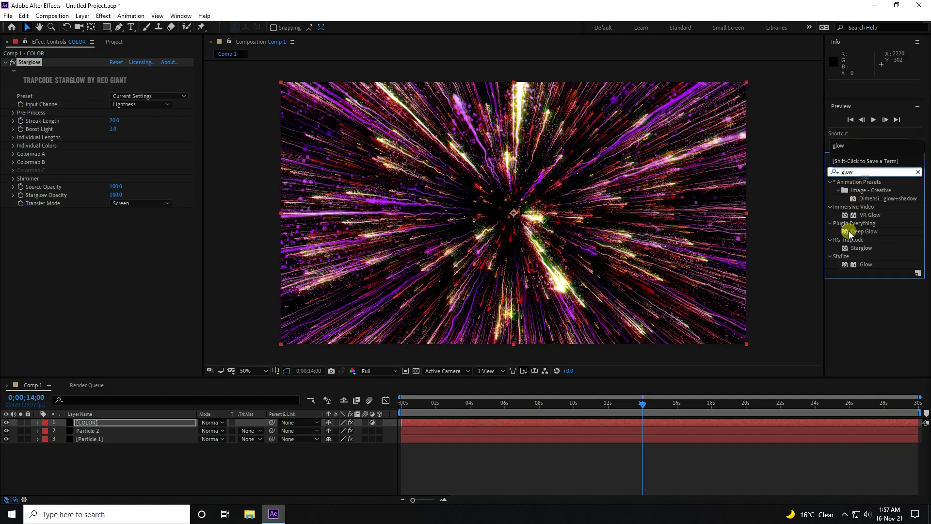
pyautogui.moveTo(867, 265); pyautogui.dragTo(135, 293)
# Step: Set the Glow Threshold to 100%, Glow Radius to 100 and Glow Intensity to 4
pyautogui.click(125, 229)
pyautogui.write('100')
pyautogui.press('Tab')
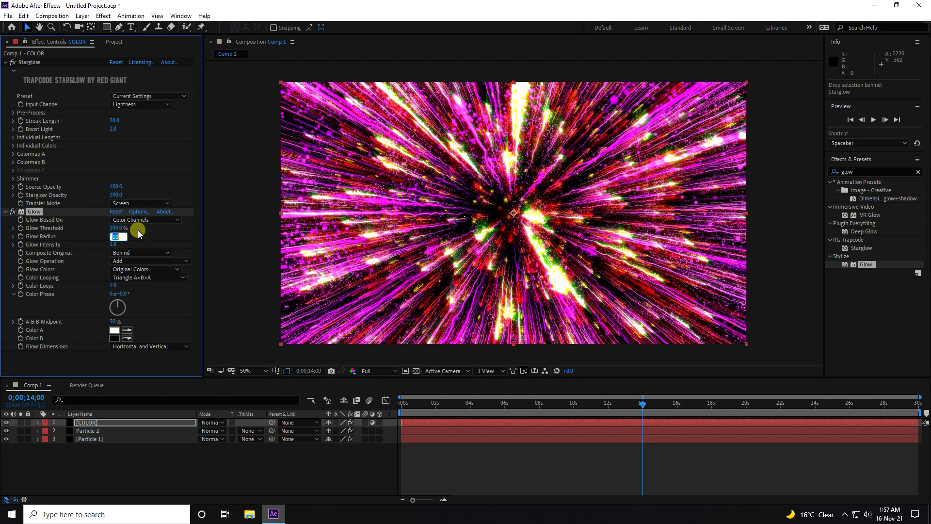
pyautogui.write('100')
pyautogui.press('Tab')
pyautogui.write('4')
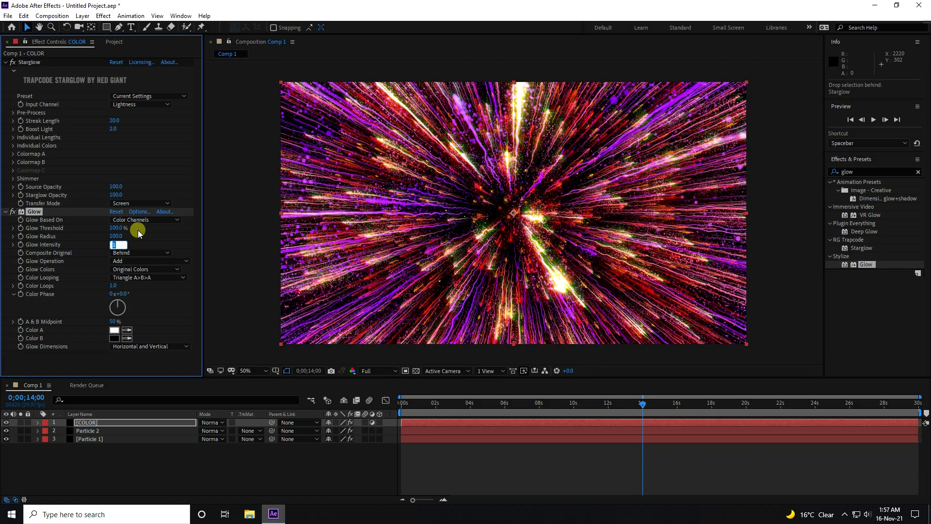
pyautogui.press('Return')
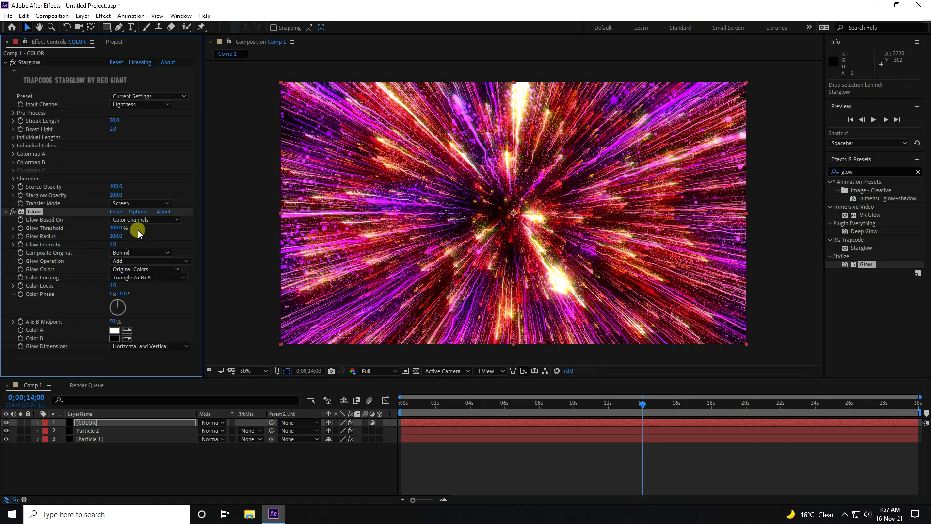
# Step: Set the Starglow Streak Length to 5 and check the look at 0;00;15;29
pyautogui.click(115, 120)
pyautogui.write('5')
pyautogui.click(132, 121)
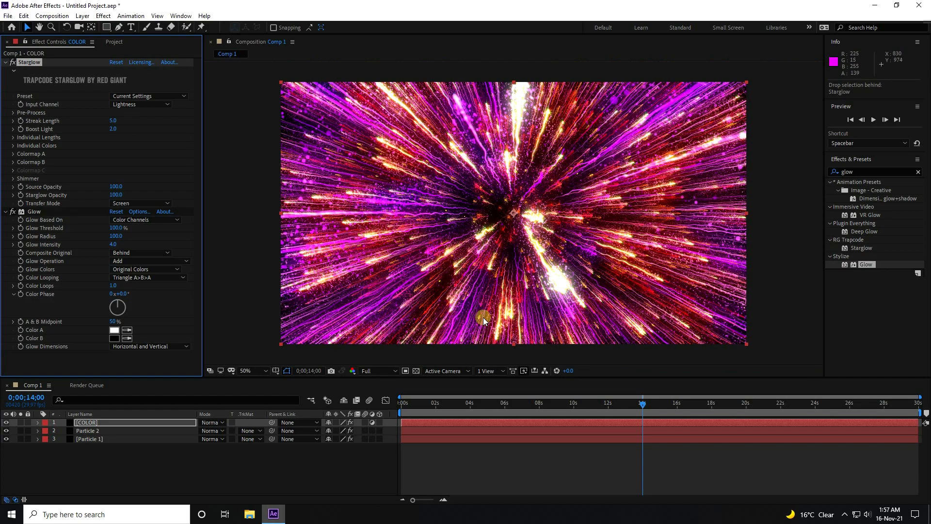
pyautogui.click(113, 121)
pyautogui.click(216, 135)
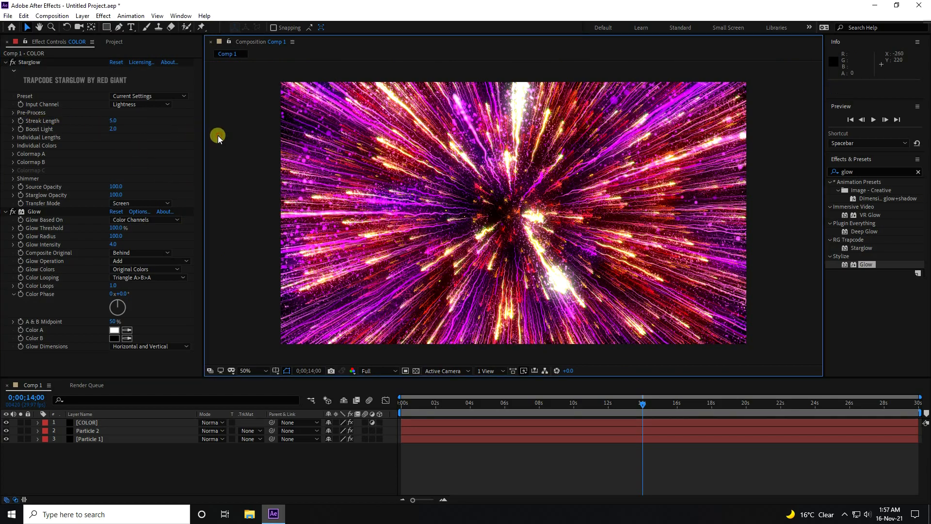
pyautogui.click(676, 403)
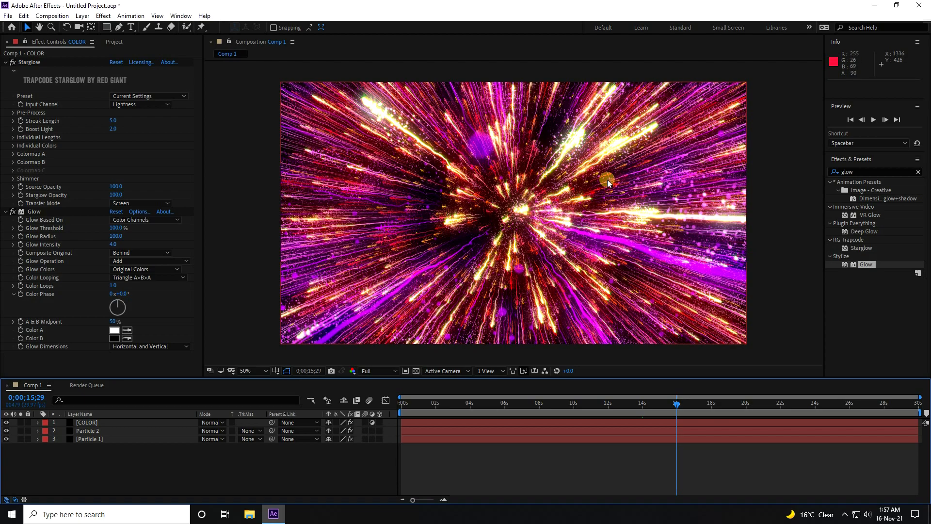
# Step: Collapse the Glow settings on the COLOR layer and create a new black composition-size solid named LIGHT
pyautogui.click(173, 468)
pyautogui.click(6, 212)
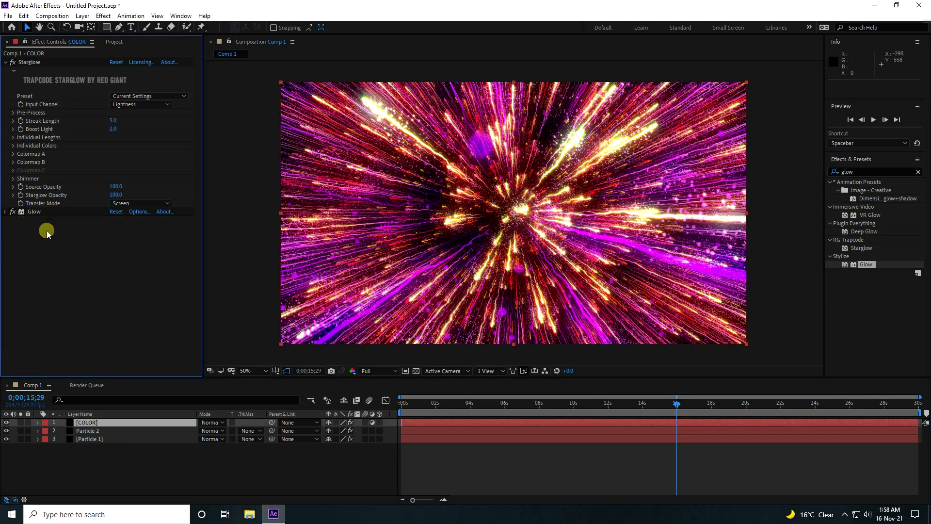
pyautogui.rightClick(109, 469)
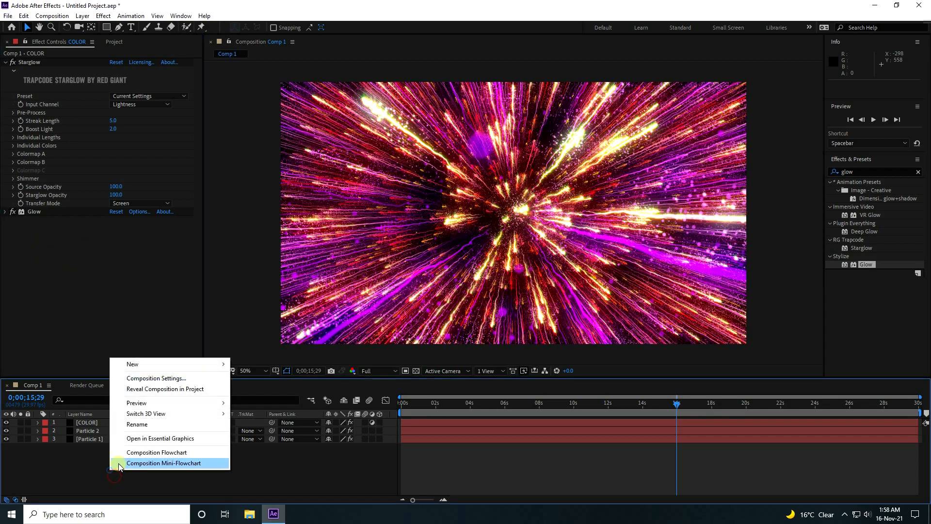
pyautogui.moveTo(133, 363)
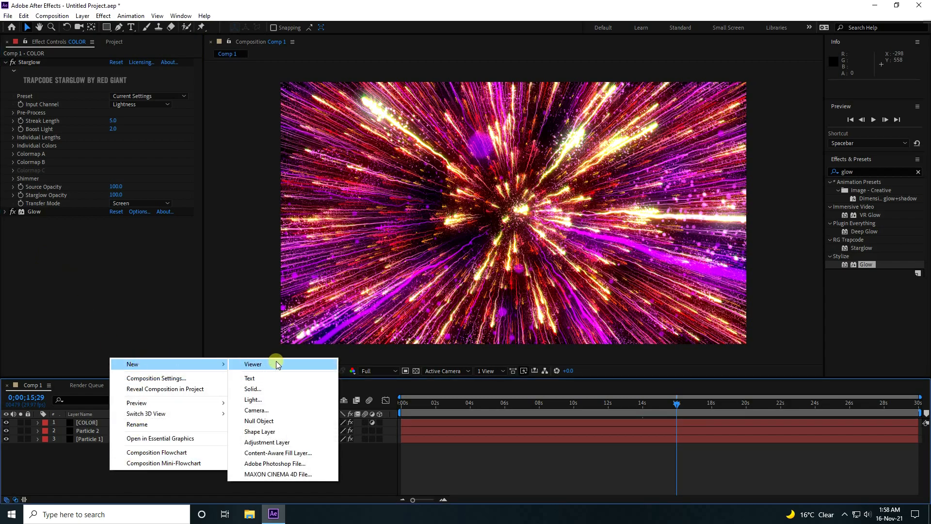
pyautogui.click(273, 389)
pyautogui.write('LIGHT')
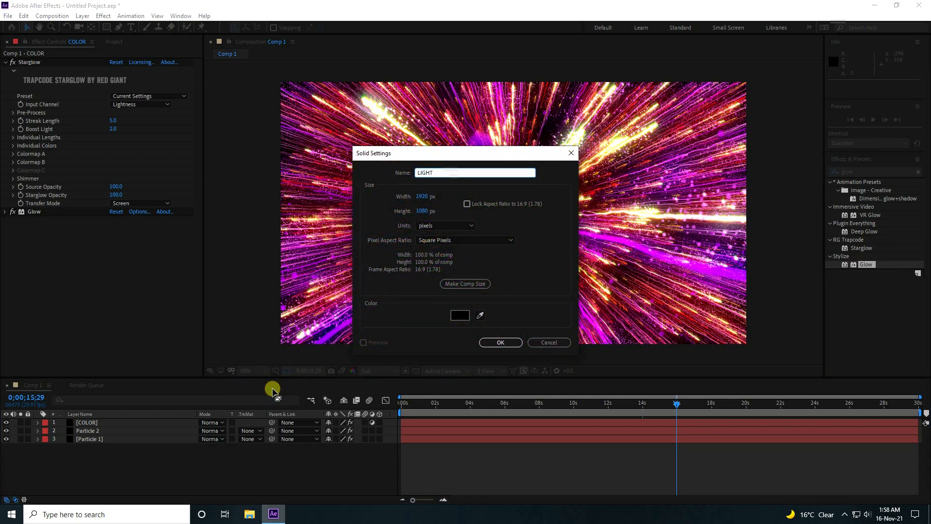
pyautogui.click(501, 343)
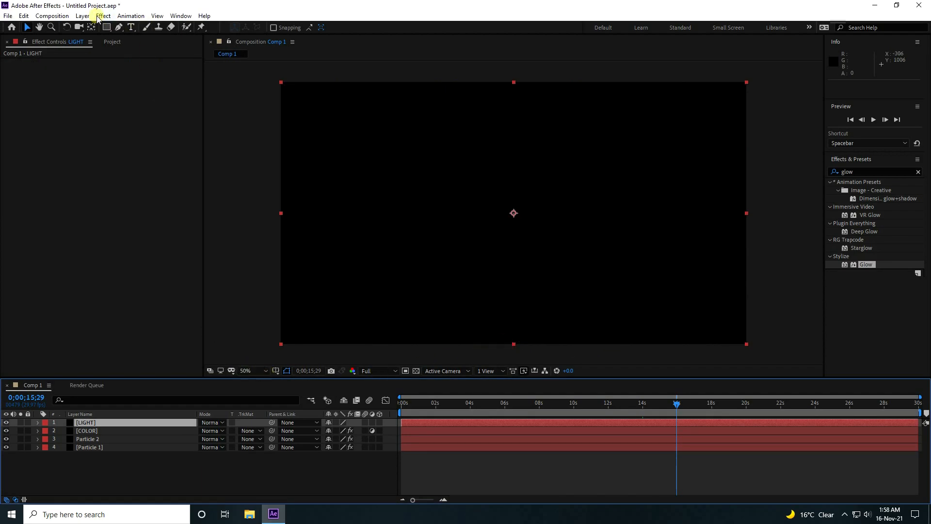
# Step: Apply the Video Copilot Optical Flares effect to the LIGHT layer
pyautogui.click(99, 17)
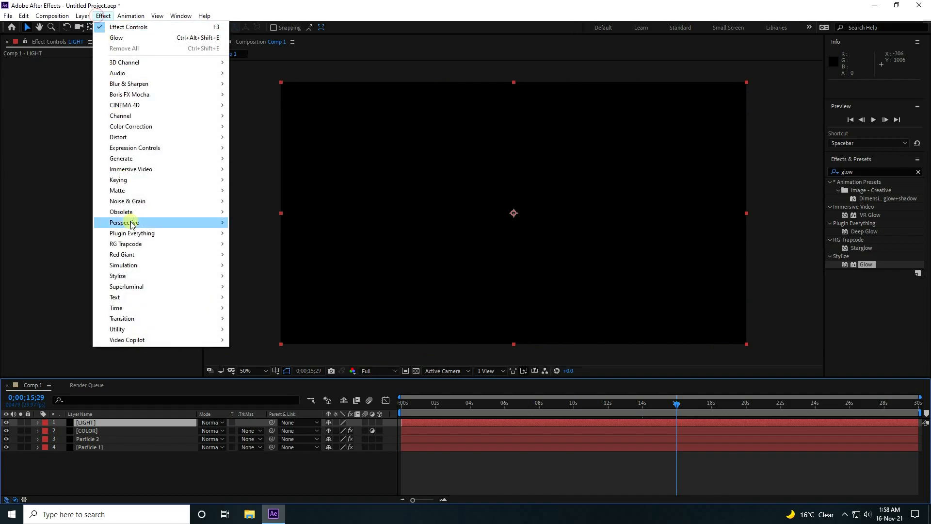
pyautogui.moveTo(148, 341)
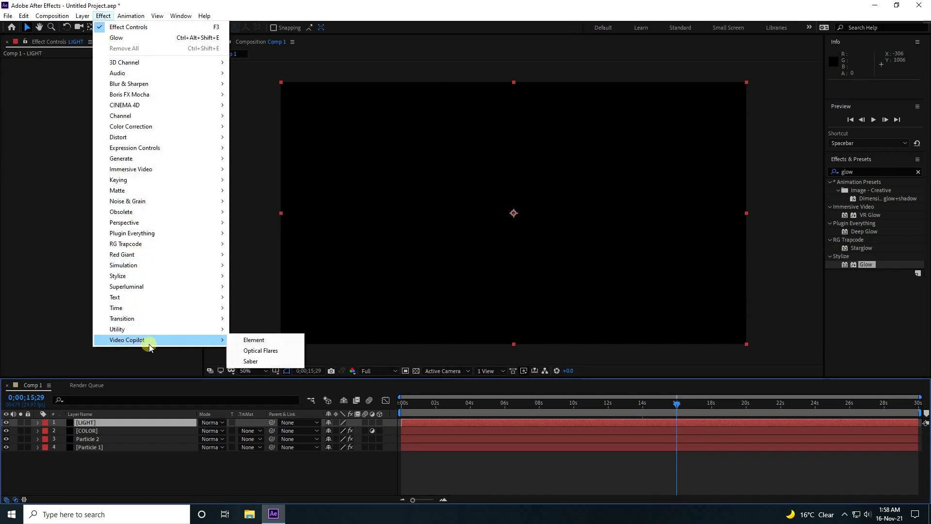
pyautogui.click(261, 350)
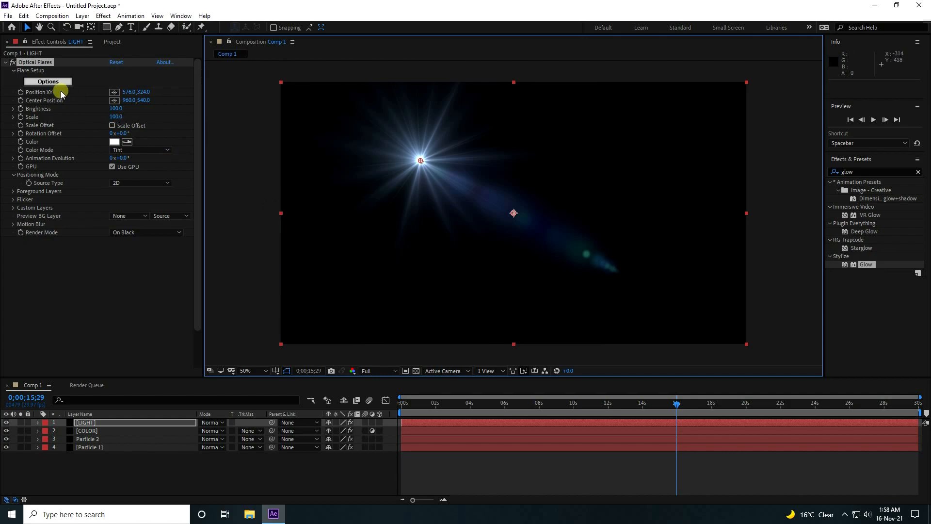
# Step: Load the Monster Flare preset from the Motion Graphics presets into Optical Flares and accept the flare setup
pyautogui.click(44, 83)
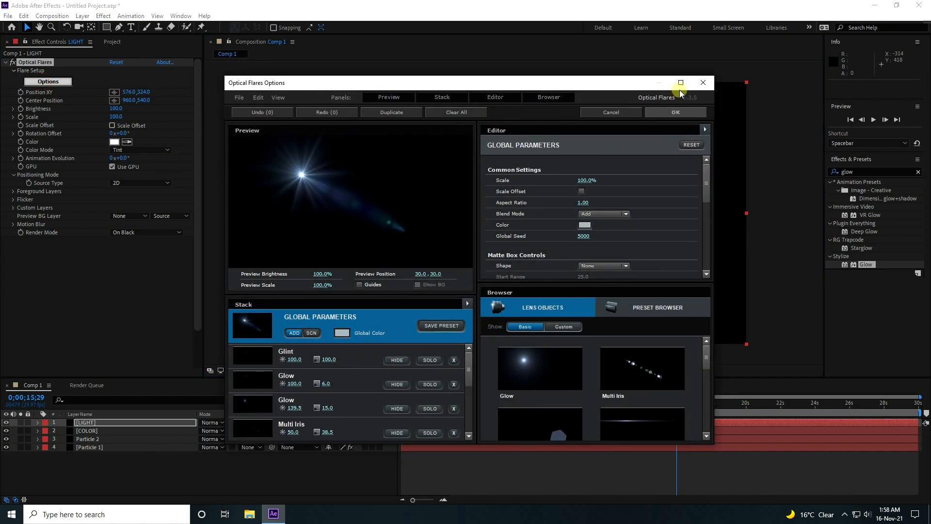
pyautogui.click(684, 79)
pyautogui.click(801, 302)
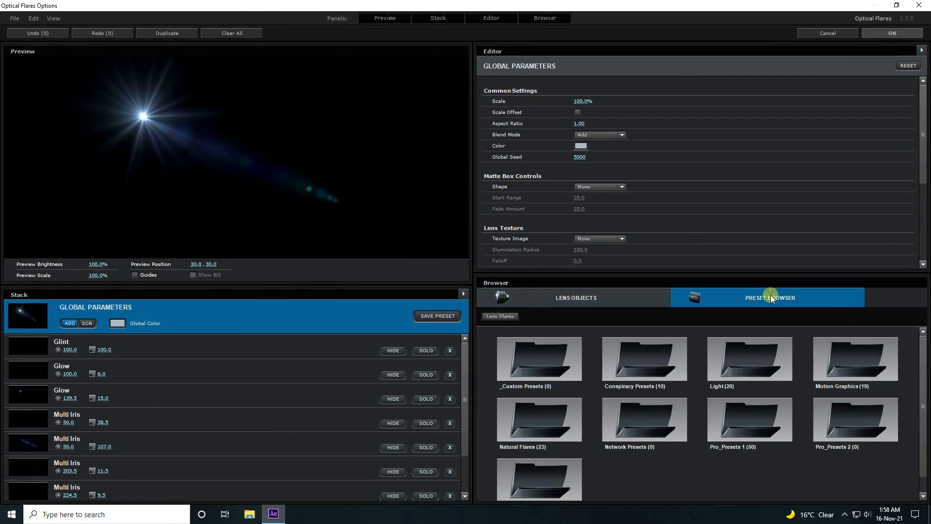
pyautogui.doubleClick(868, 371)
pyautogui.scroll(-3, 854, 402)
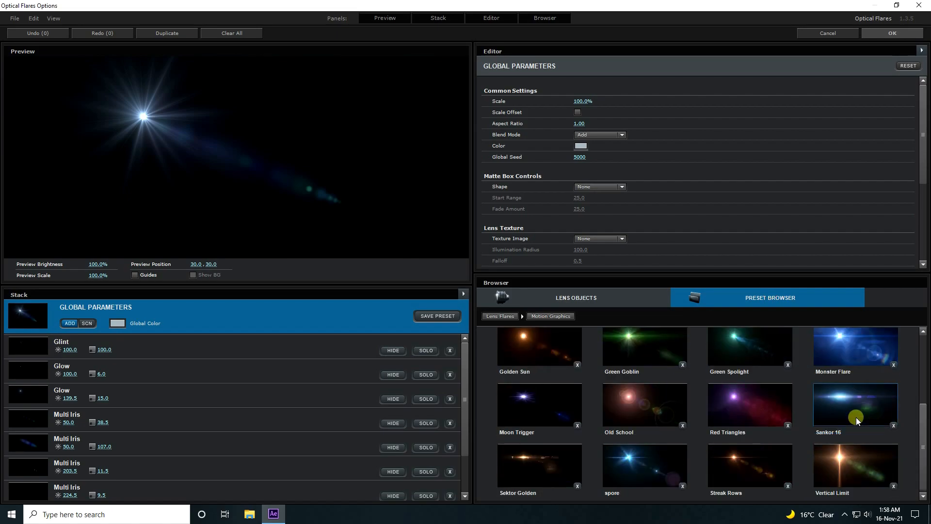
pyautogui.click(825, 369)
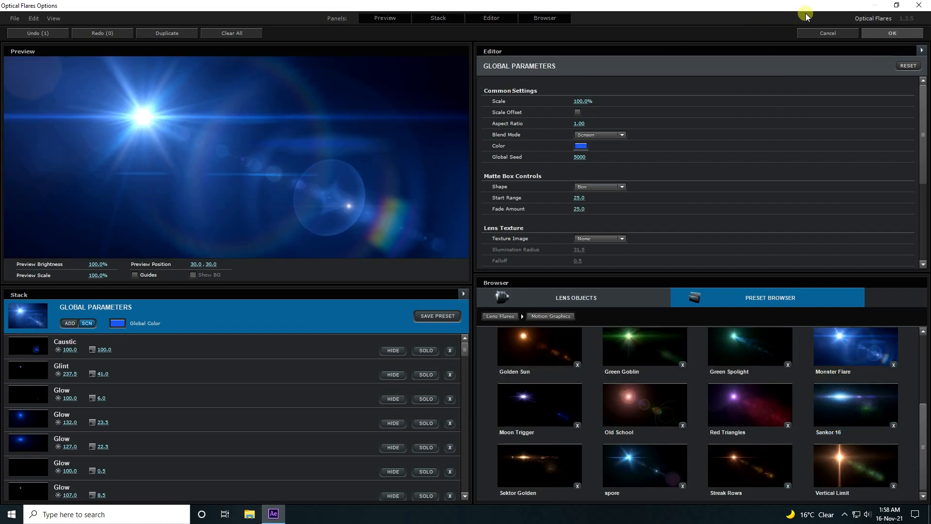
pyautogui.click(872, 33)
# Step: Move the flare just outside the frame's upper-left corner, at about -66, 44, and set LIGHT's blending mode to Add
pyautogui.moveTo(420, 158); pyautogui.dragTo(266, 91)
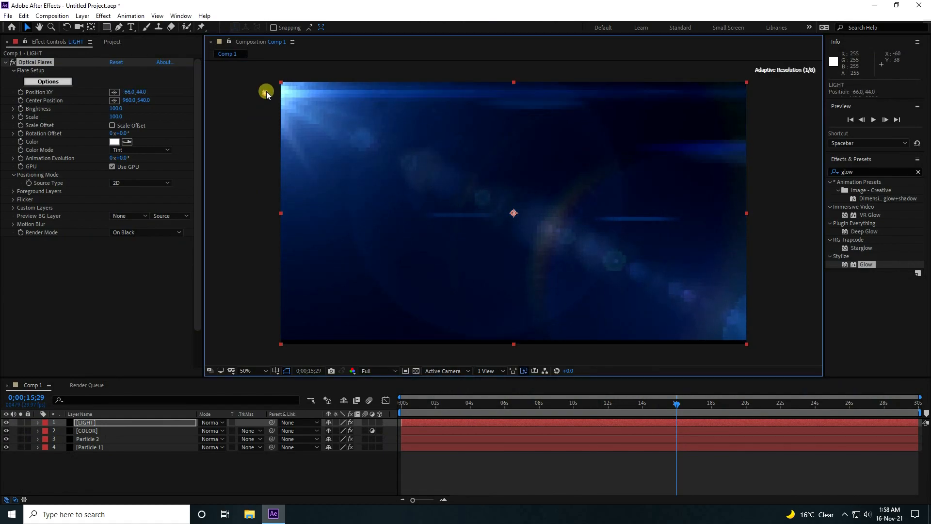
pyautogui.click(220, 424)
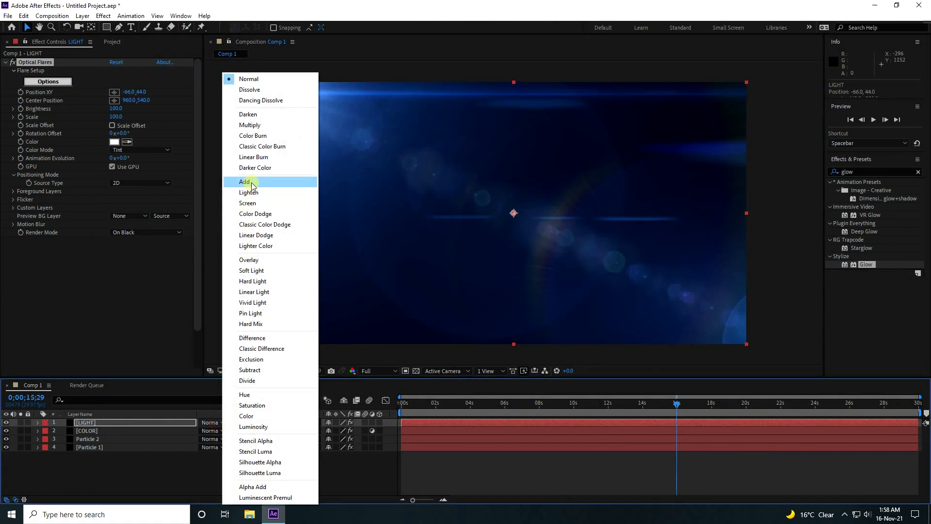
pyautogui.click(244, 181)
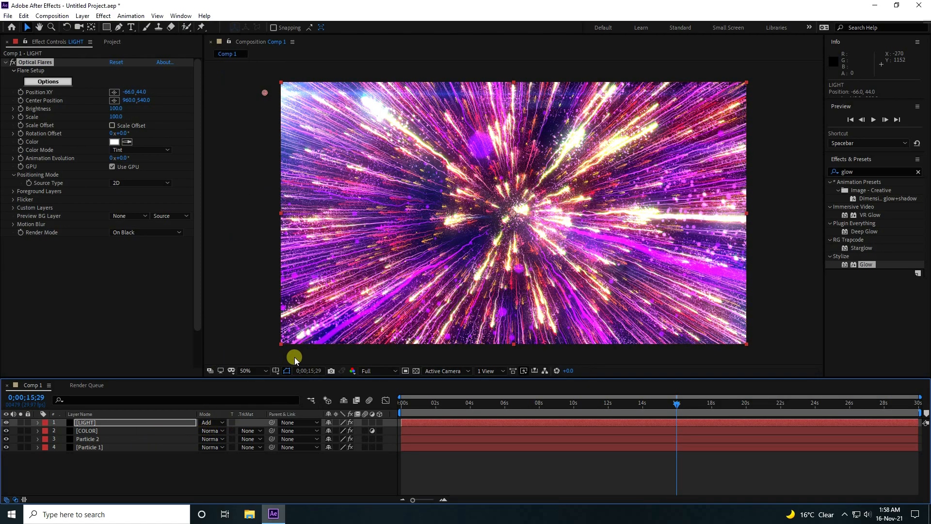
# Step: Set the Optical Flares Brightness on the LIGHT layer to 50
pyautogui.click(264, 92)
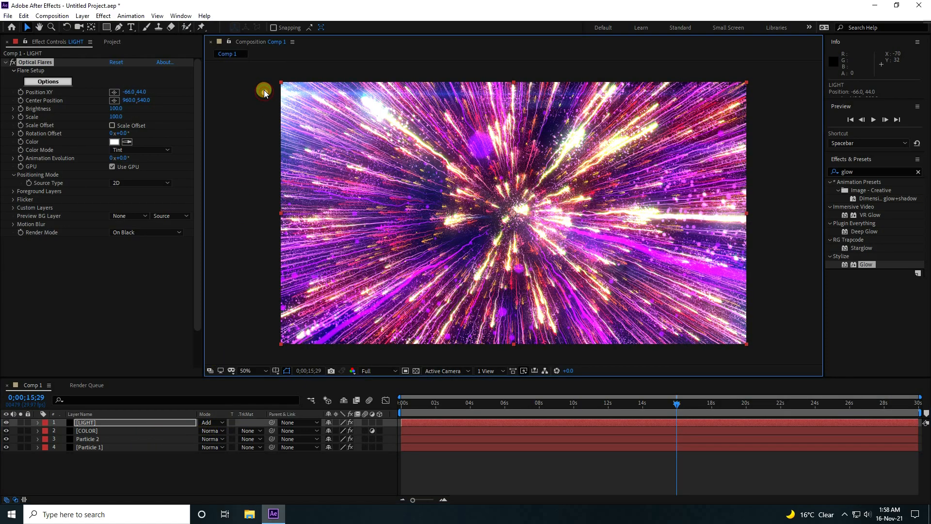
pyautogui.click(116, 108)
pyautogui.write('50')
pyautogui.press('Return')
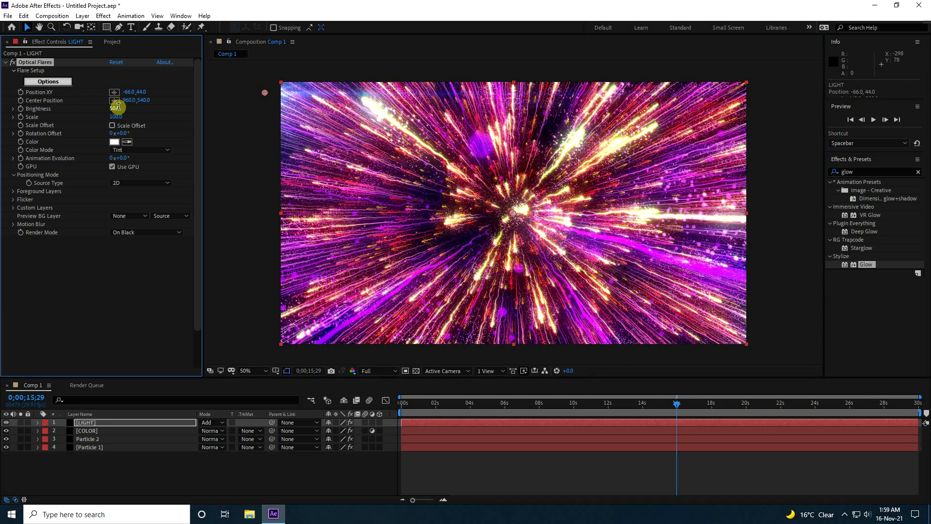
# Step: Duplicate the LIGHT layer and move the duplicate's flare to just outside the frame's lower-right corner
pyautogui.click(93, 426)
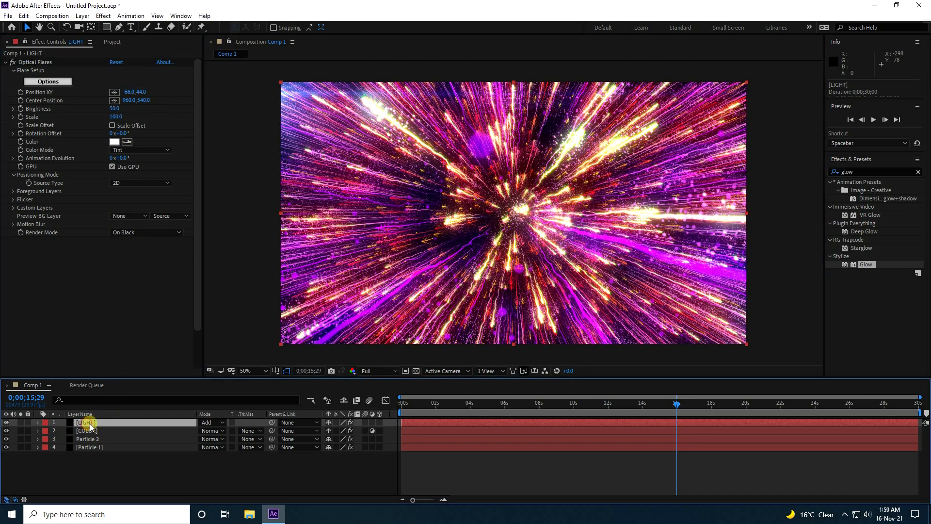
pyautogui.hotkey('ctrl', 'd')
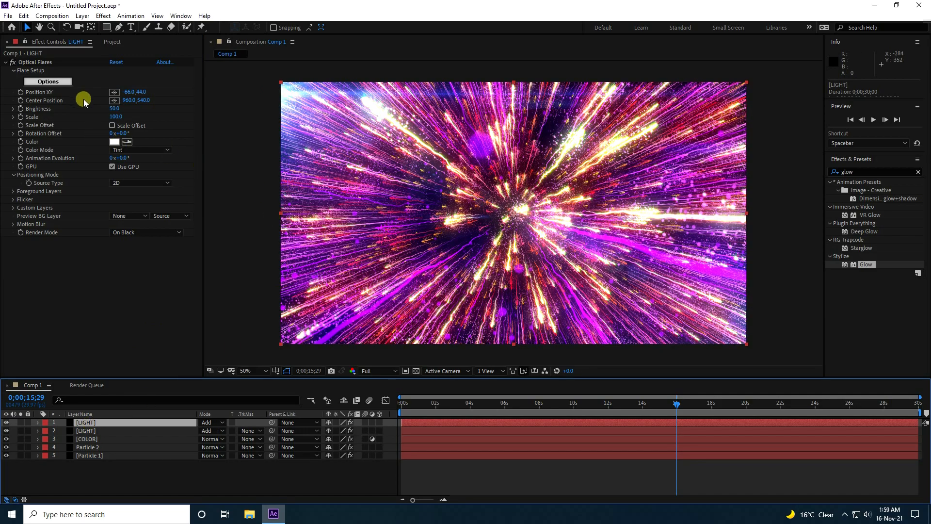
pyautogui.click(36, 62)
pyautogui.moveTo(264, 92); pyautogui.dragTo(770, 329)
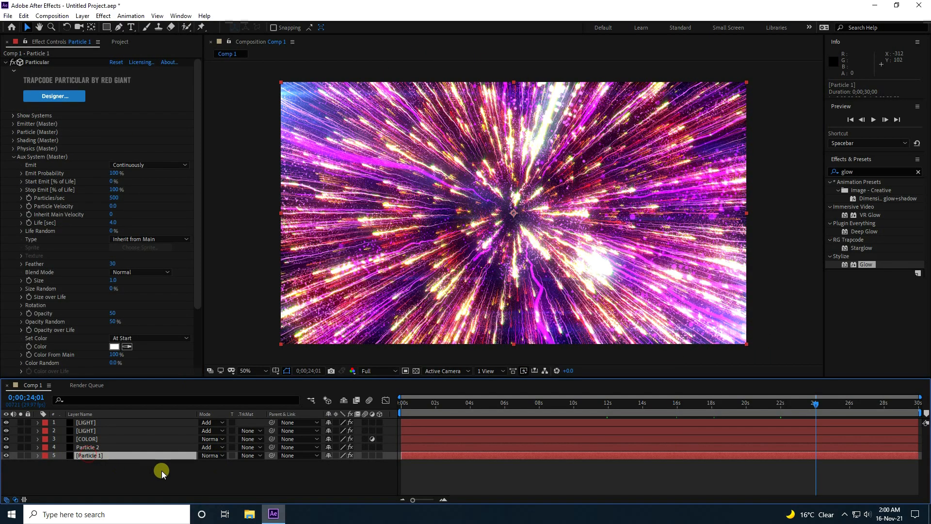
# Step: Preview the composition from the first frame
pyautogui.click(162, 471)
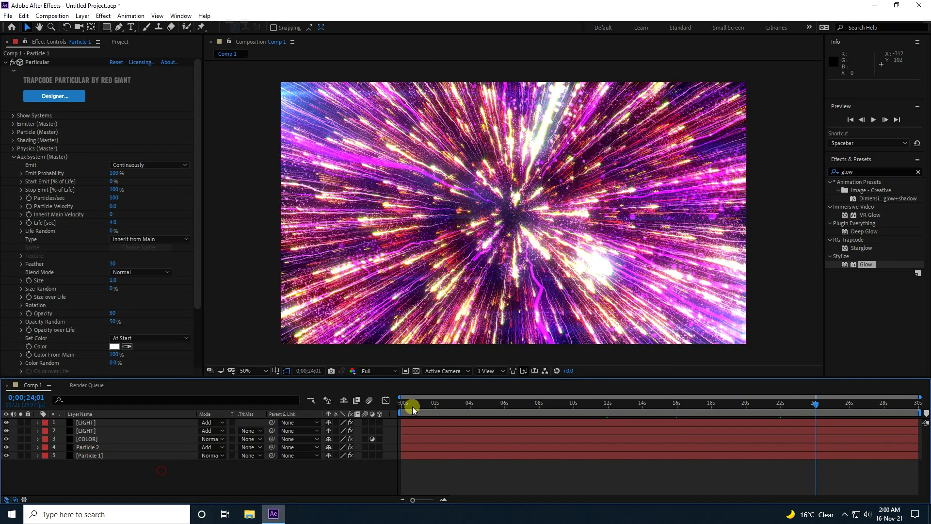
pyautogui.click(106, 456)
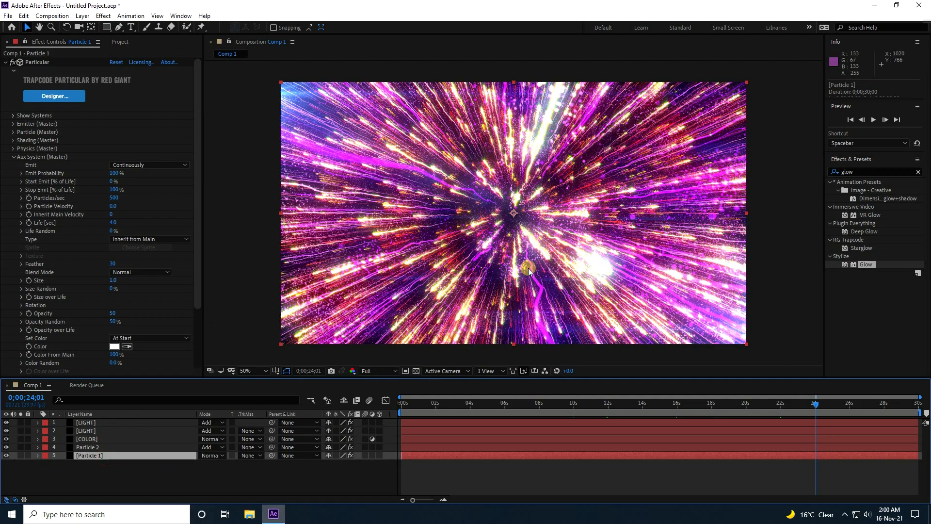
pyautogui.moveTo(406, 406); pyautogui.dragTo(365, 412)
pyautogui.click(874, 119)
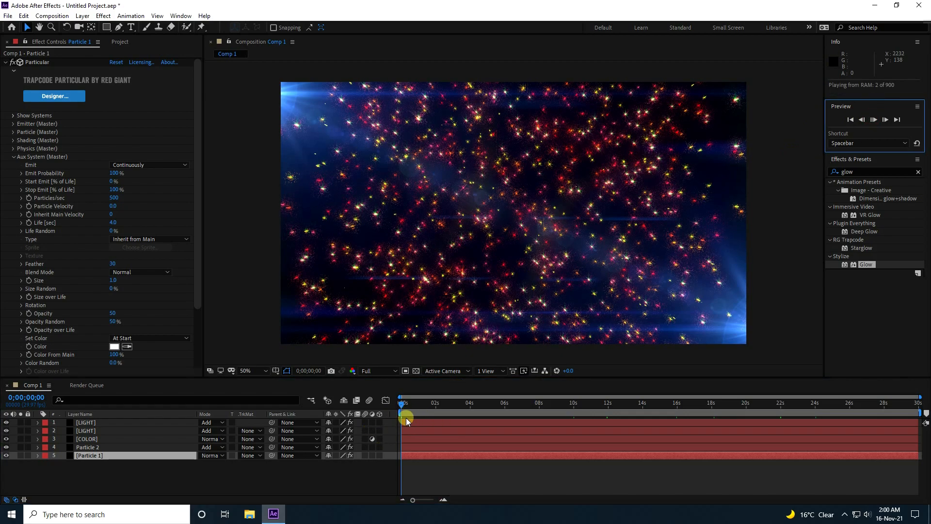